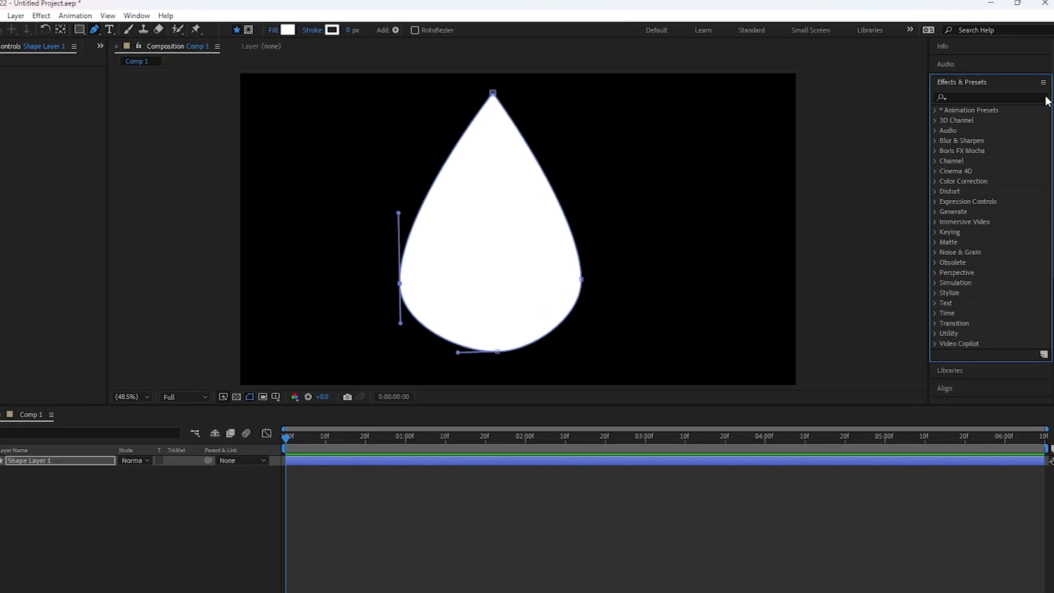
# Find the Wave Warp effect and apply it to the teardrop shape layer.
pyautogui.click(997, 94)
pyautogui.write('wave')
pyautogui.moveTo(986, 137); pyautogui.dragTo(399, 329)
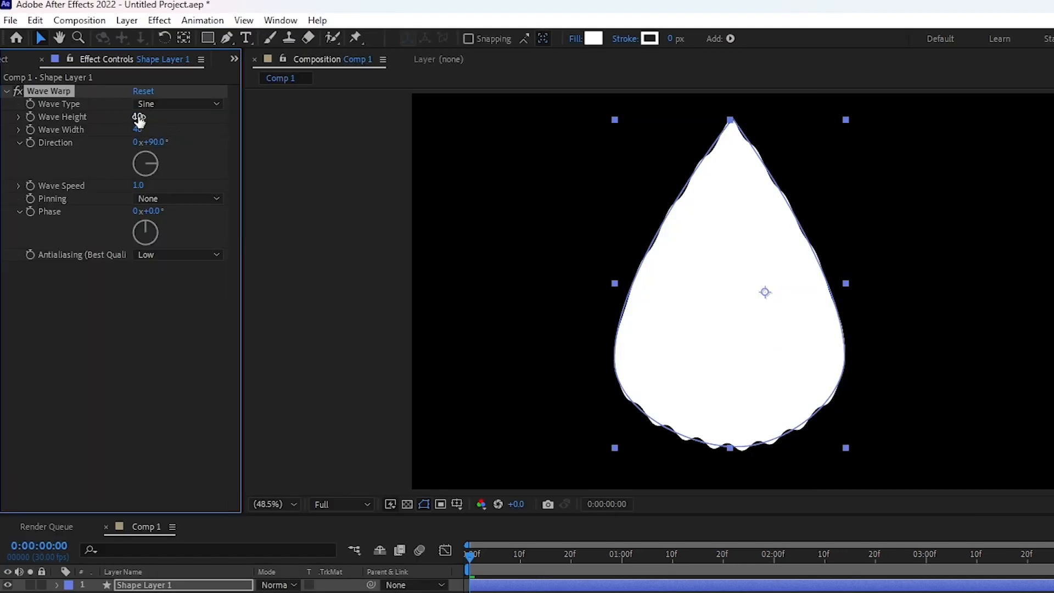
# Set the shape layer's Wave Warp to wave height 20, wave width 150 and direction 0°.
pyautogui.click(138, 117)
pyautogui.write('20')
pyautogui.click(137, 129)
pyautogui.write('1')
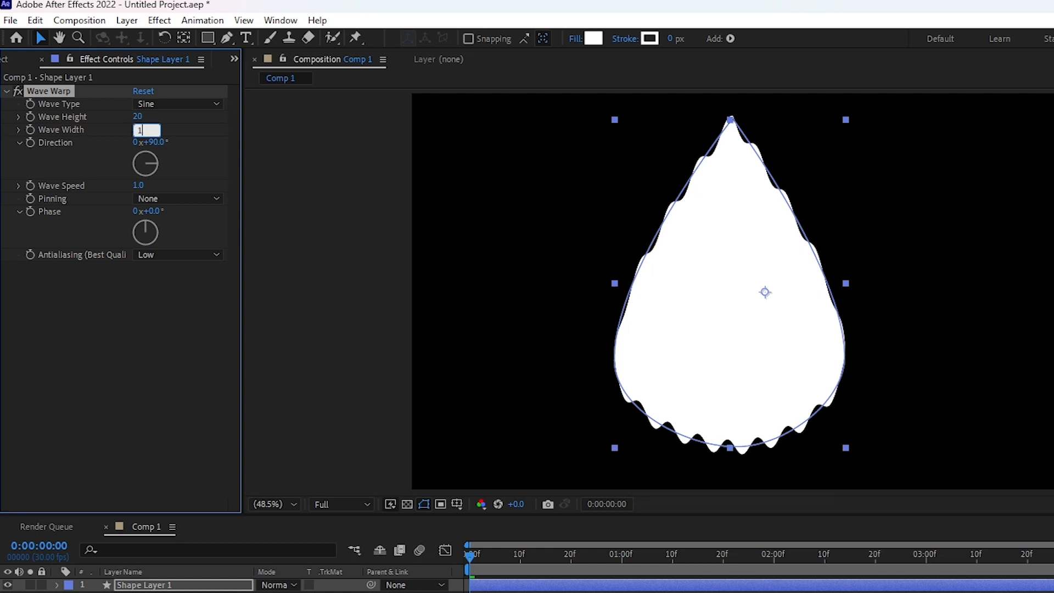
pyautogui.write('50')
pyautogui.click(158, 142)
pyautogui.write('0')
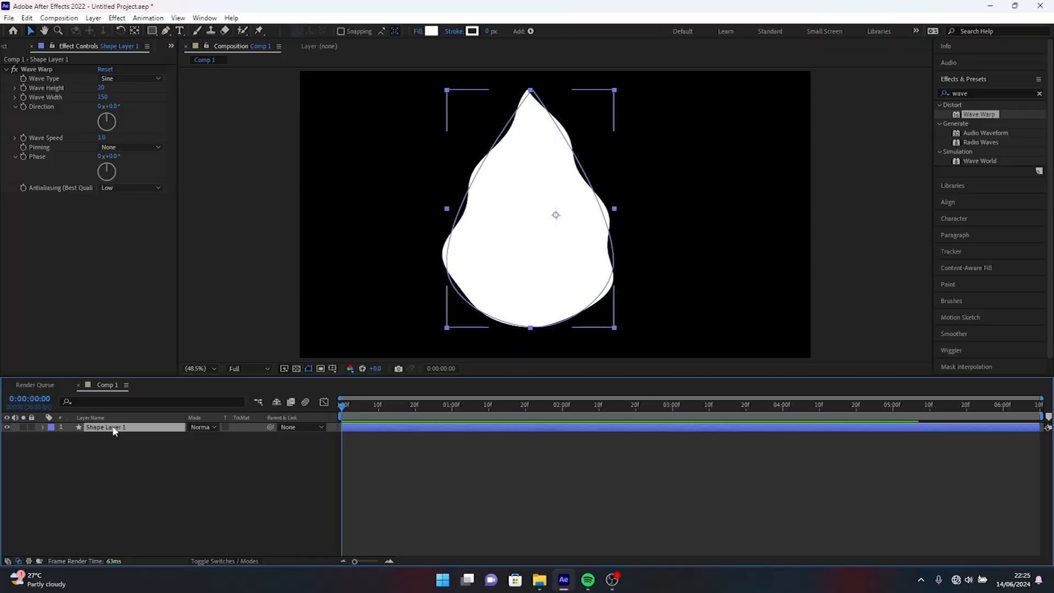
# Duplicate the teardrop shape layer and rename the original layer as "mat".
pyautogui.hotkey('ctrl', 'd')
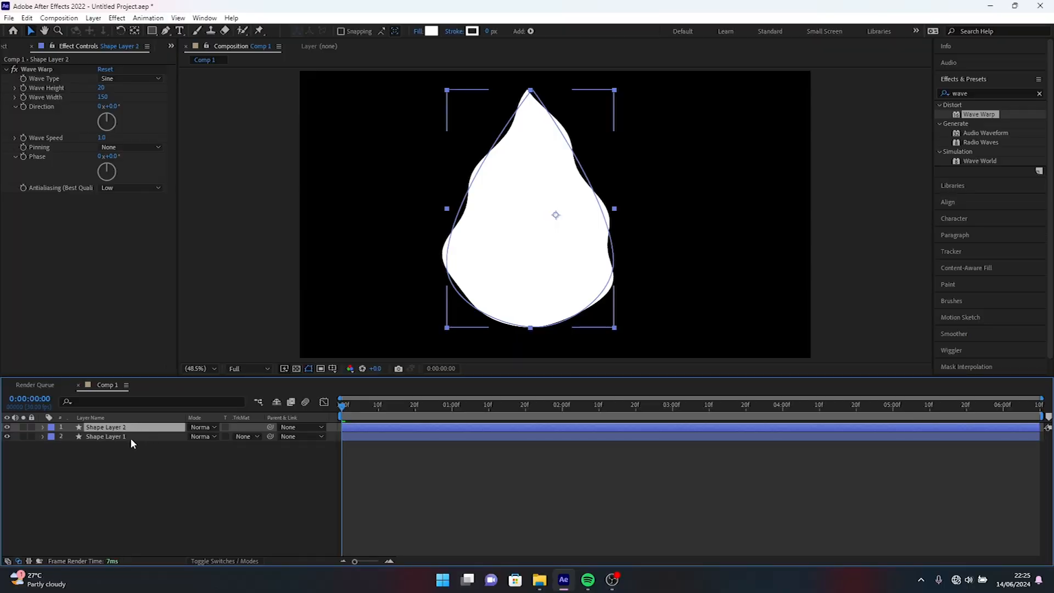
pyautogui.click(129, 437)
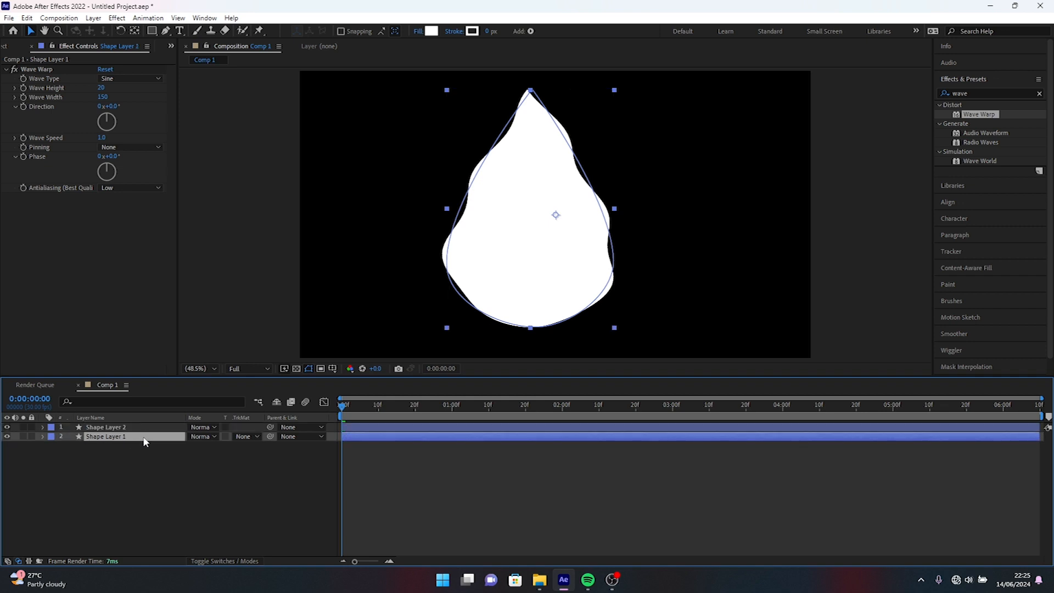
pyautogui.rightClick(144, 441)
pyautogui.click(182, 420)
pyautogui.write('mat')
pyautogui.press('Return')
# Rename the duplicated shape layer as "flame" and use it as the Alpha Matte for the mat layer.
pyautogui.click(122, 428)
pyautogui.rightClick(122, 430)
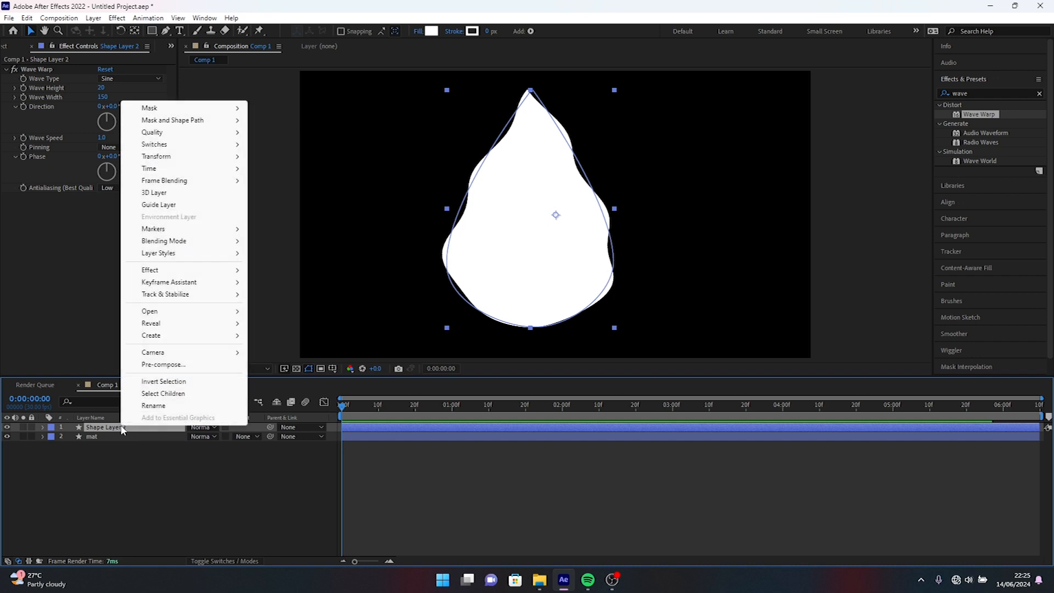
pyautogui.click(157, 406)
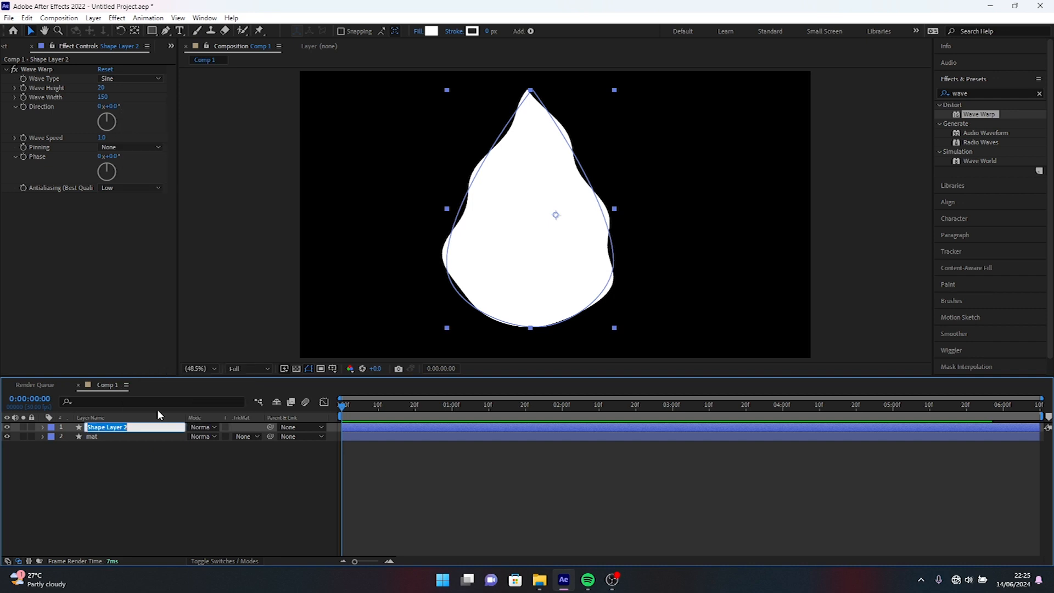
pyautogui.write('flame')
pyautogui.press('Return')
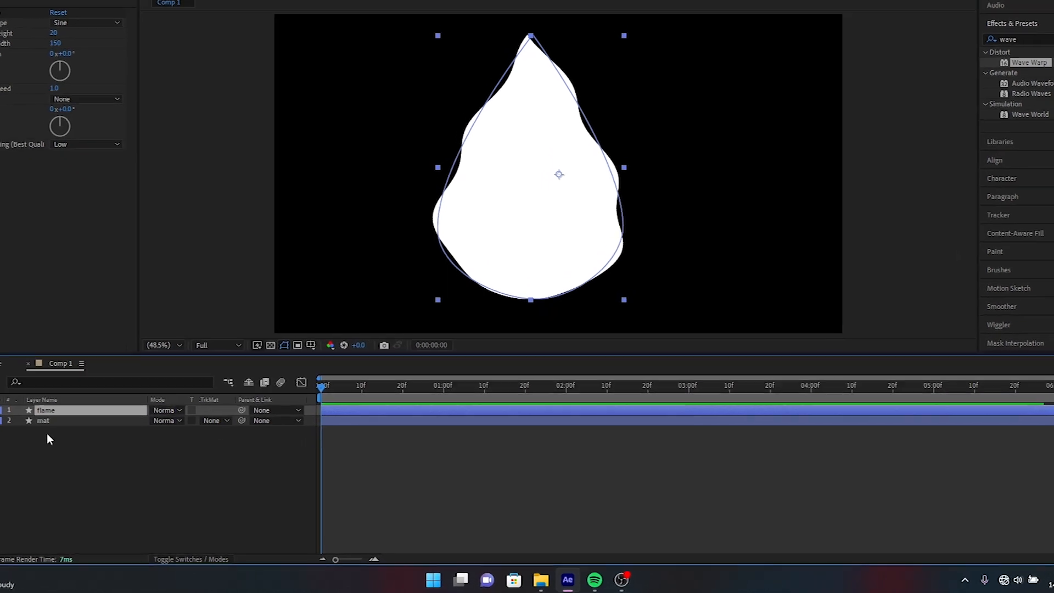
pyautogui.click(190, 405)
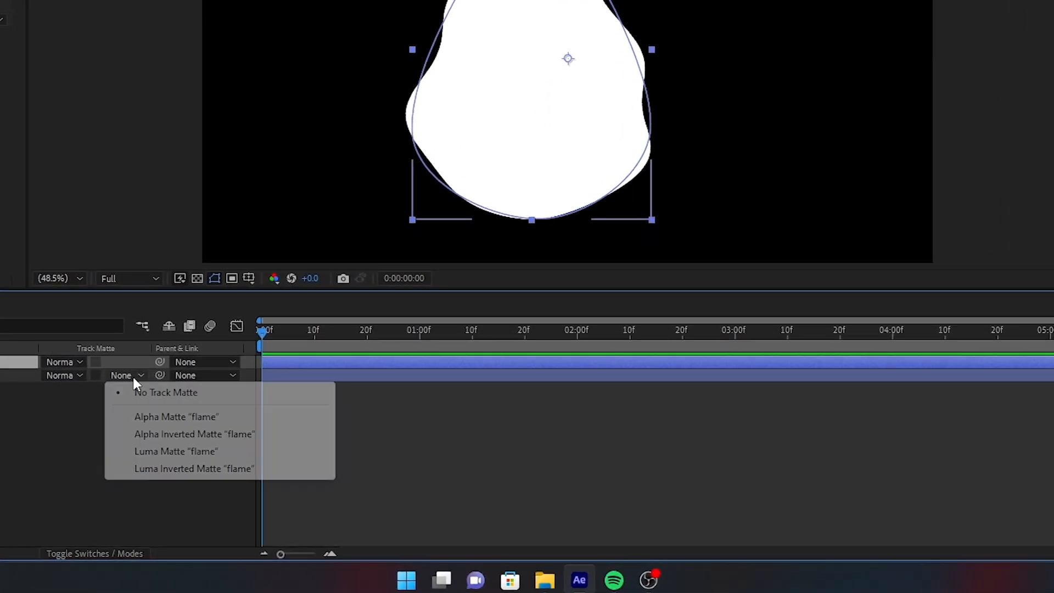
pyautogui.click(162, 418)
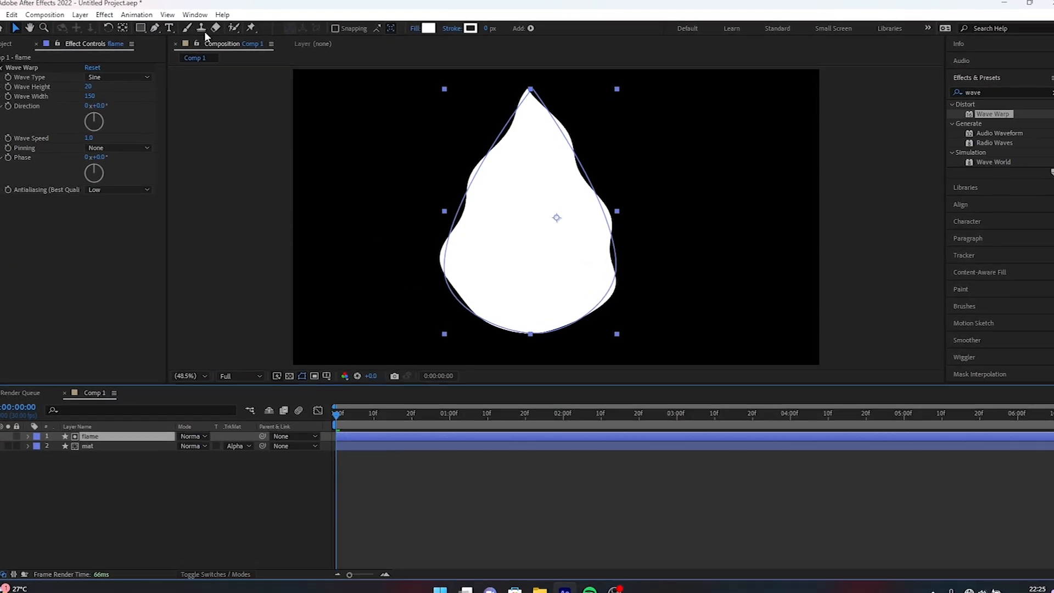
# Narrow the flame layer's teardrop path with the Pen tool by moving both side points inward.
pyautogui.click(160, 30)
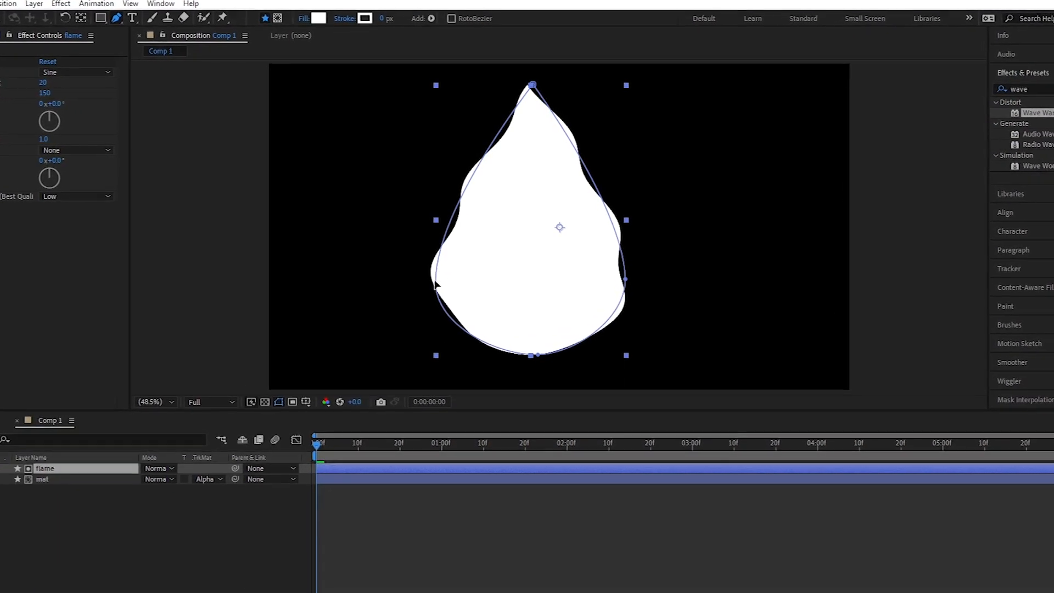
pyautogui.click(437, 279)
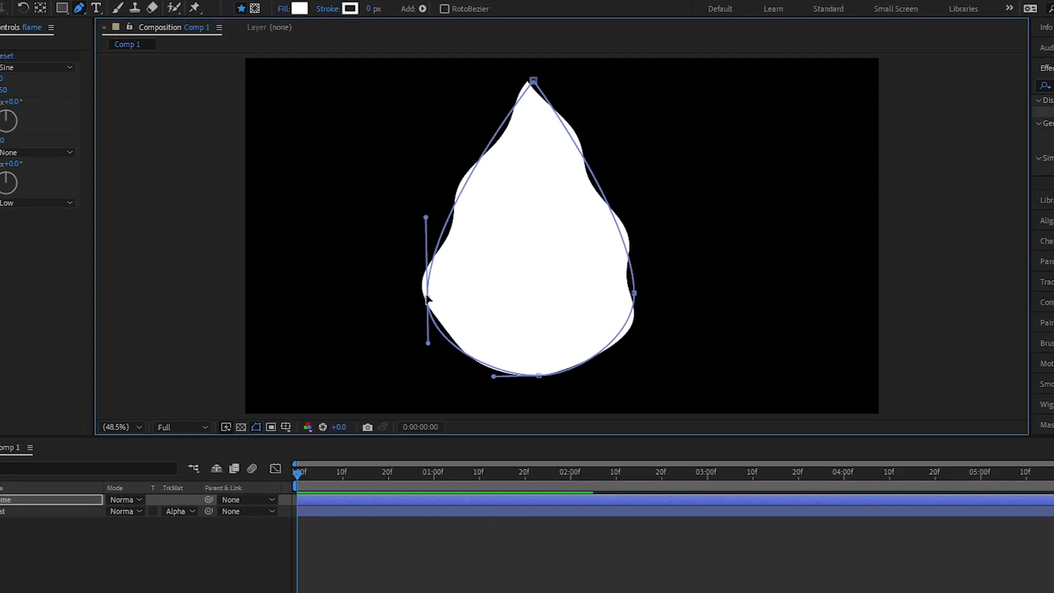
pyautogui.moveTo(428, 297); pyautogui.dragTo(487, 296)
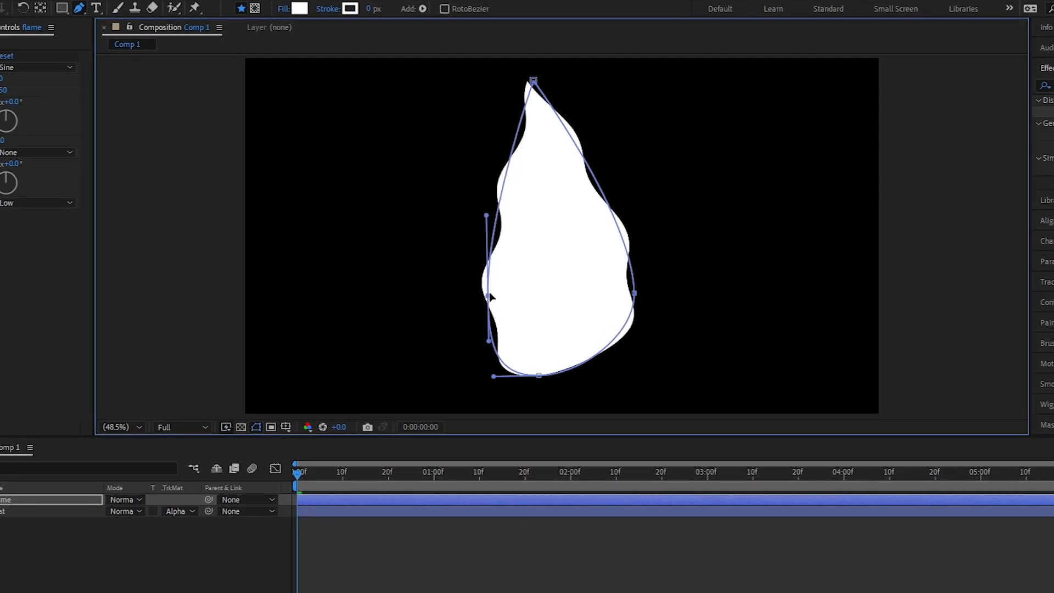
pyautogui.moveTo(635, 295); pyautogui.dragTo(574, 292)
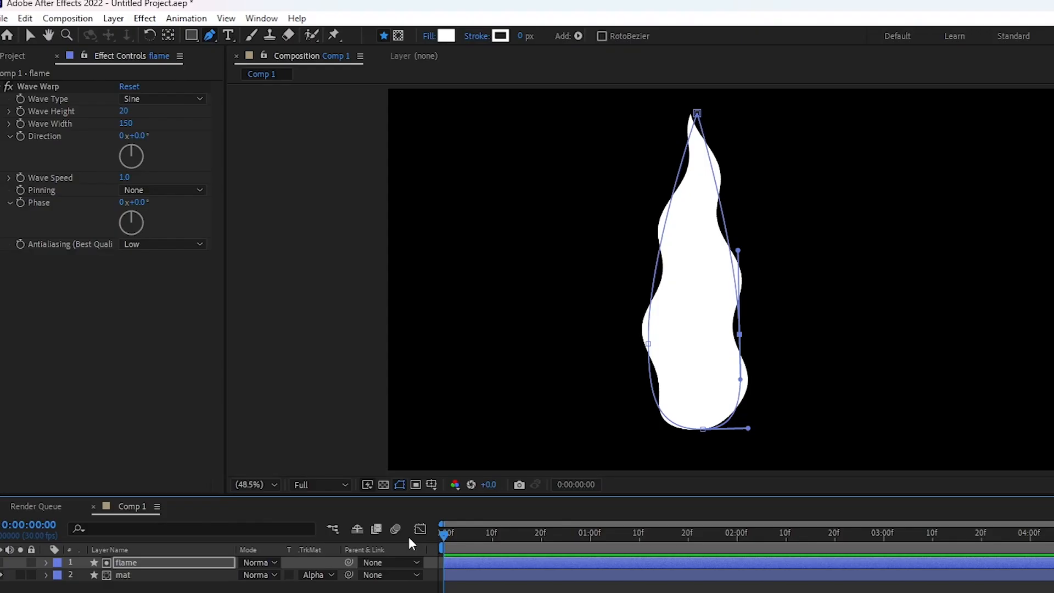
# Set the flame layer's Wave Warp to wave height -20, wave speed 2 and Bottom Edge pinning.
pyautogui.click(167, 563)
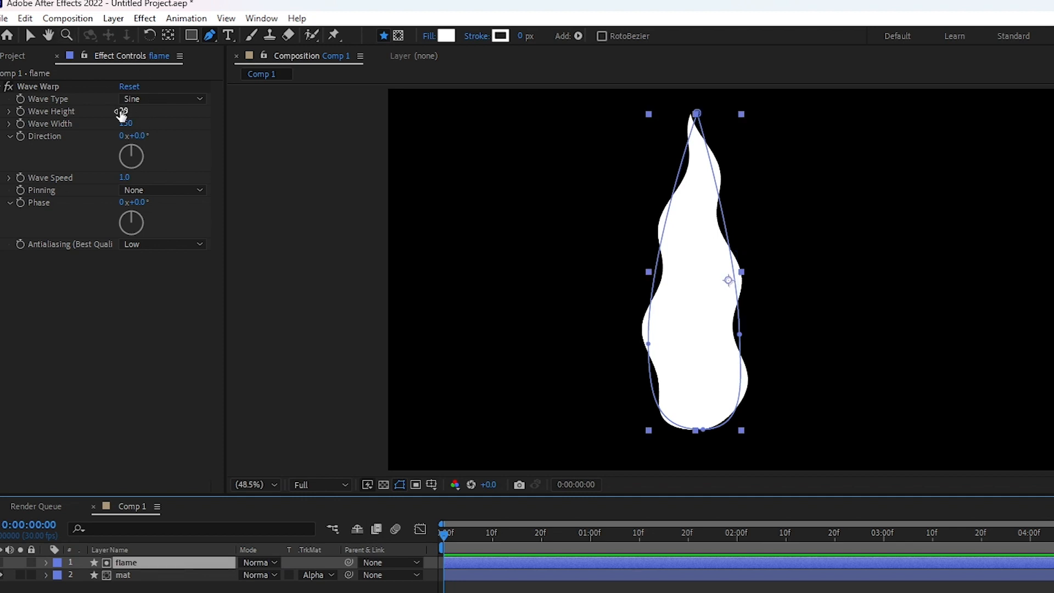
pyautogui.click(122, 112)
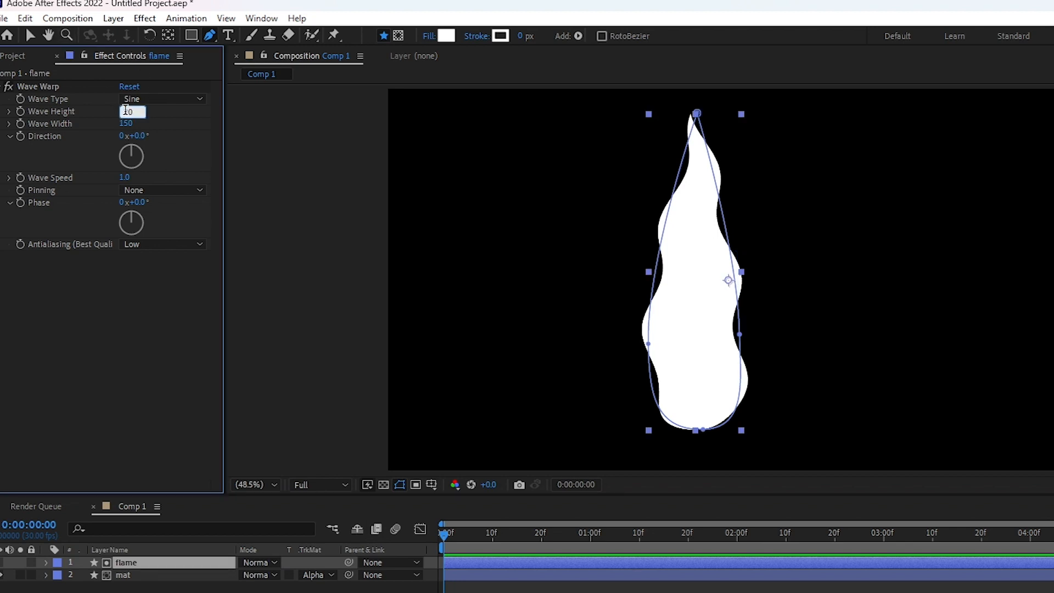
pyautogui.write('-20')
pyautogui.press('Return')
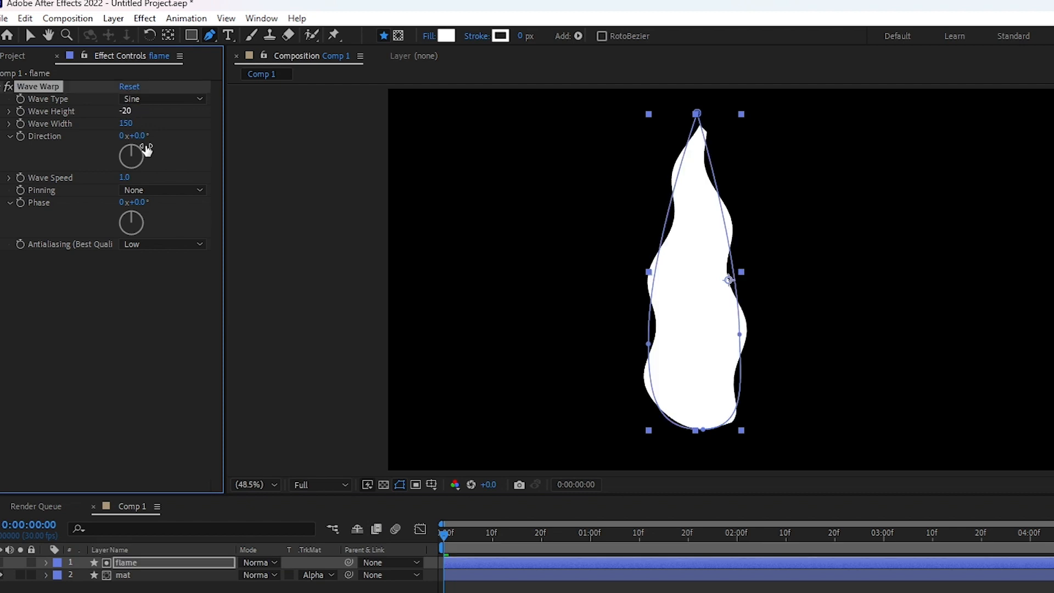
pyautogui.click(125, 178)
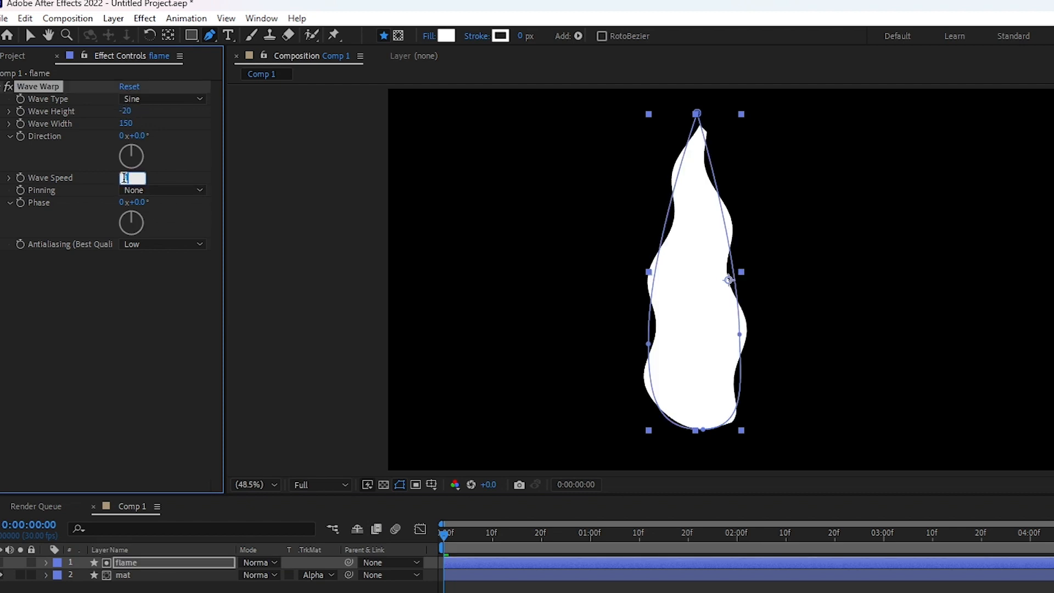
pyautogui.click(150, 293)
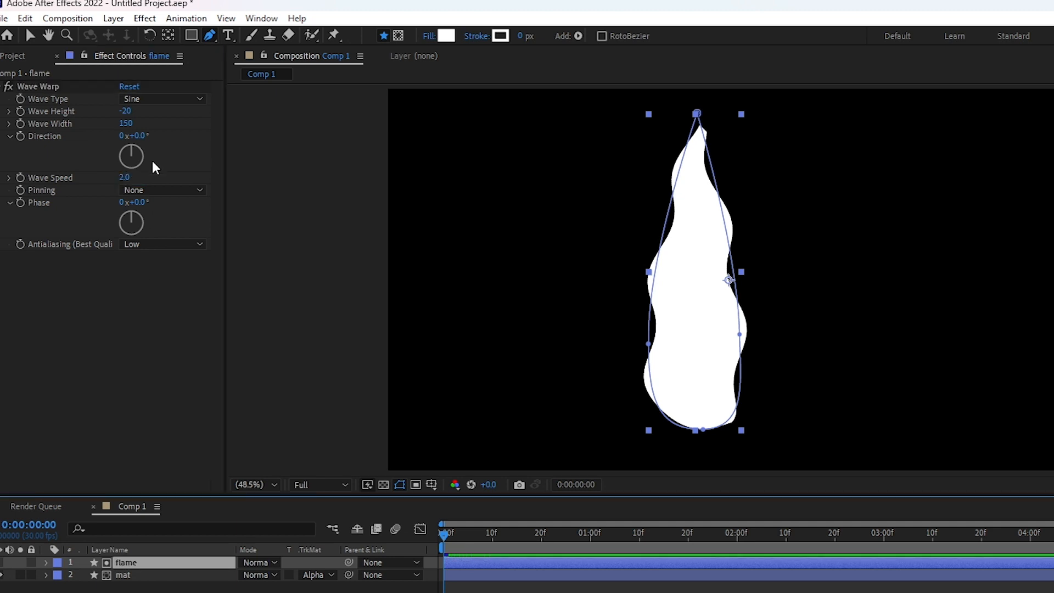
pyautogui.click(152, 191)
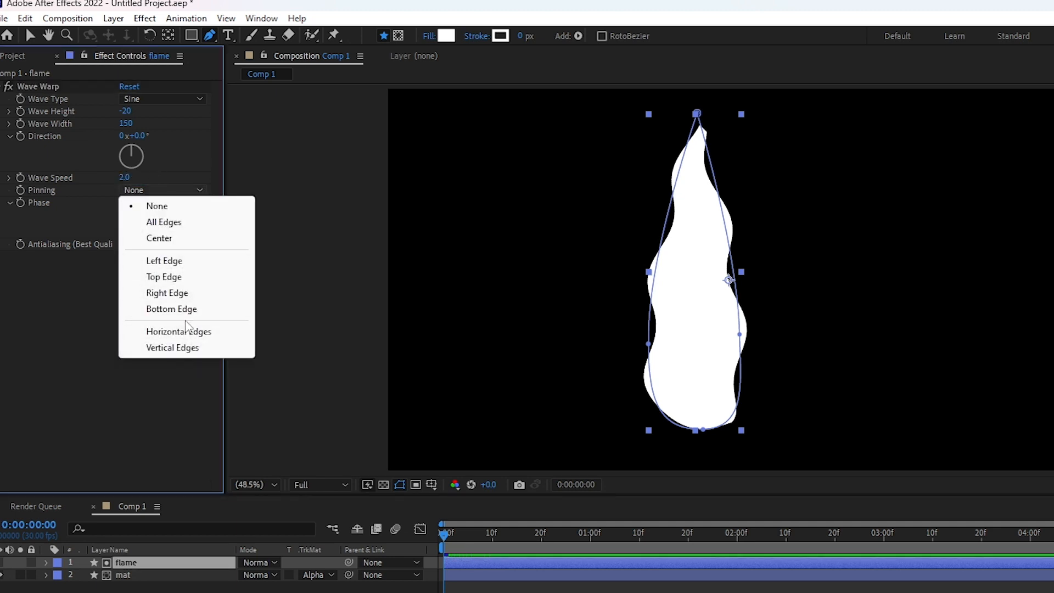
pyautogui.click(216, 309)
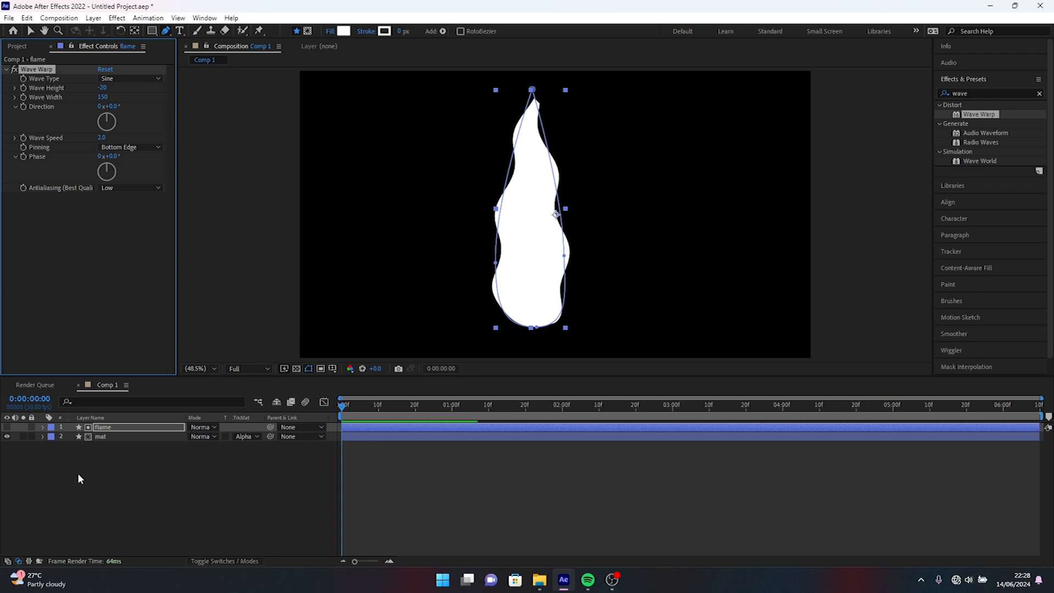
# Raise the tip point of the mat layer's path above the upper edge of the composition.
pyautogui.click(107, 435)
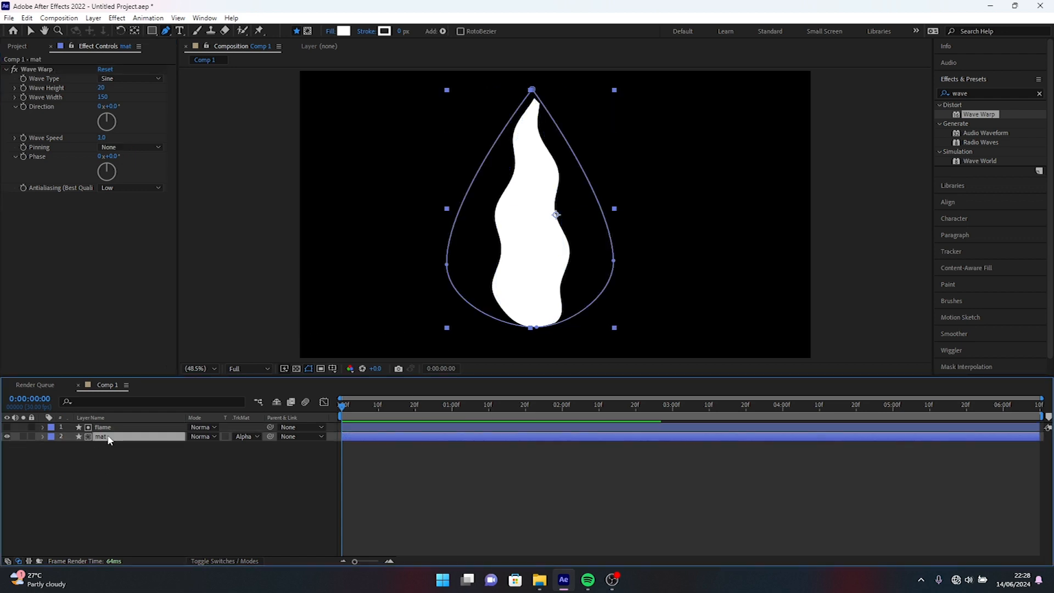
pyautogui.moveTo(532, 90); pyautogui.dragTo(536, 49)
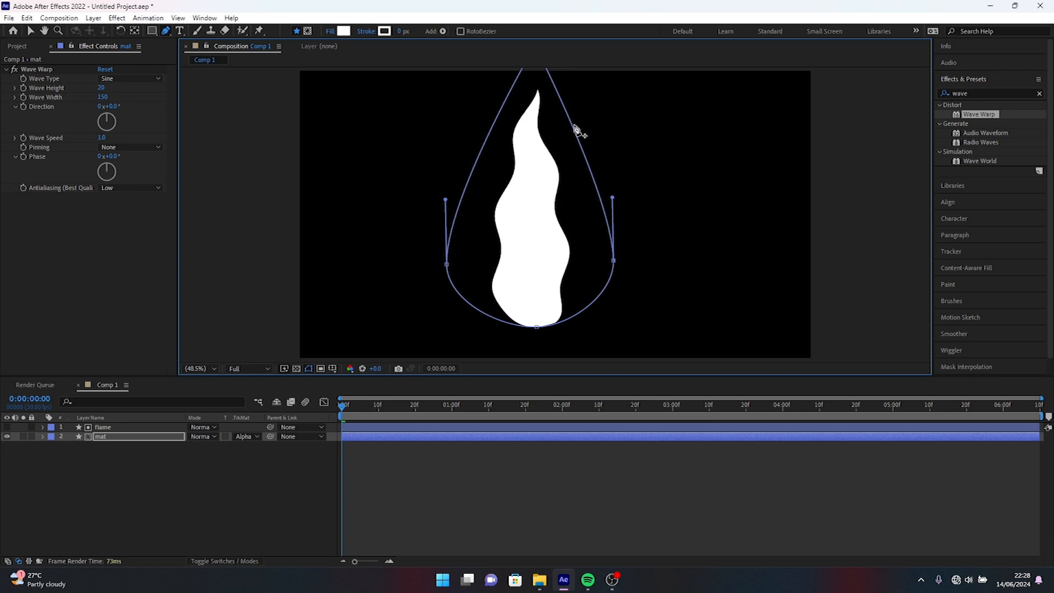
pyautogui.click(211, 491)
pyautogui.press('v')
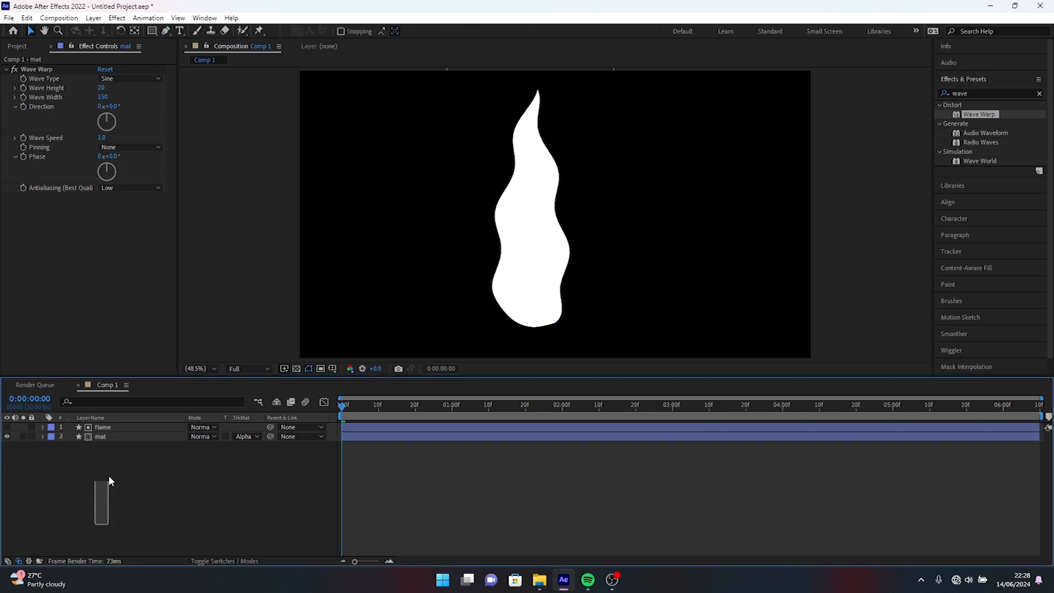
# Move the flame and mat layers down together so the base of the flame extends below the frame.
pyautogui.moveTo(108, 482); pyautogui.dragTo(117, 424)
pyautogui.moveTo(537, 167); pyautogui.dragTo(546, 280)
pyautogui.click(210, 527)
# Duplicate the flame and mat layer pair and place the copy slightly left of and lower than the original.
pyautogui.moveTo(97, 505); pyautogui.dragTo(121, 424)
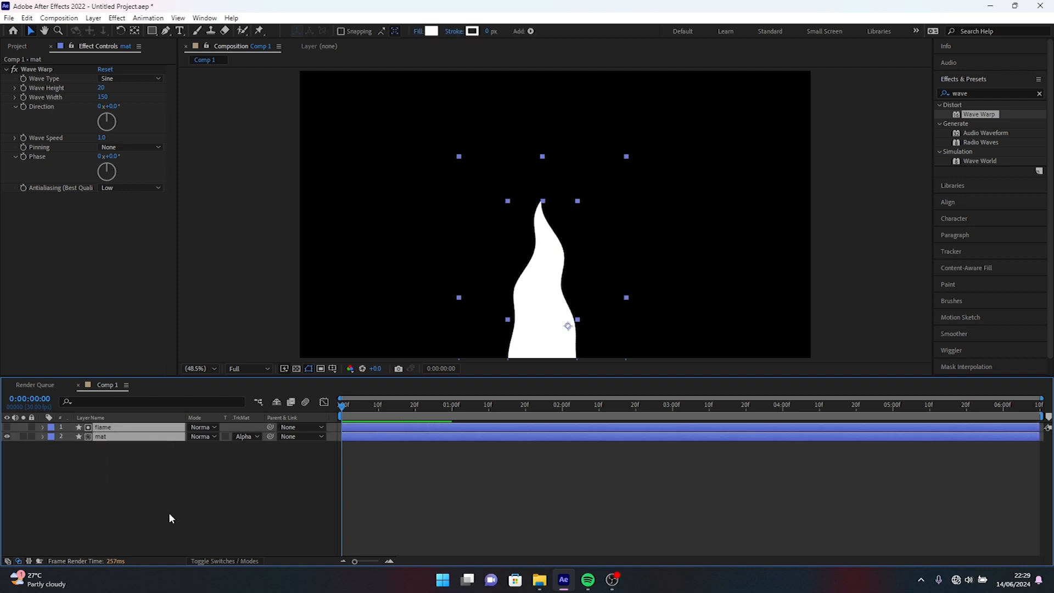
pyautogui.hotkey('ctrl', 'd')
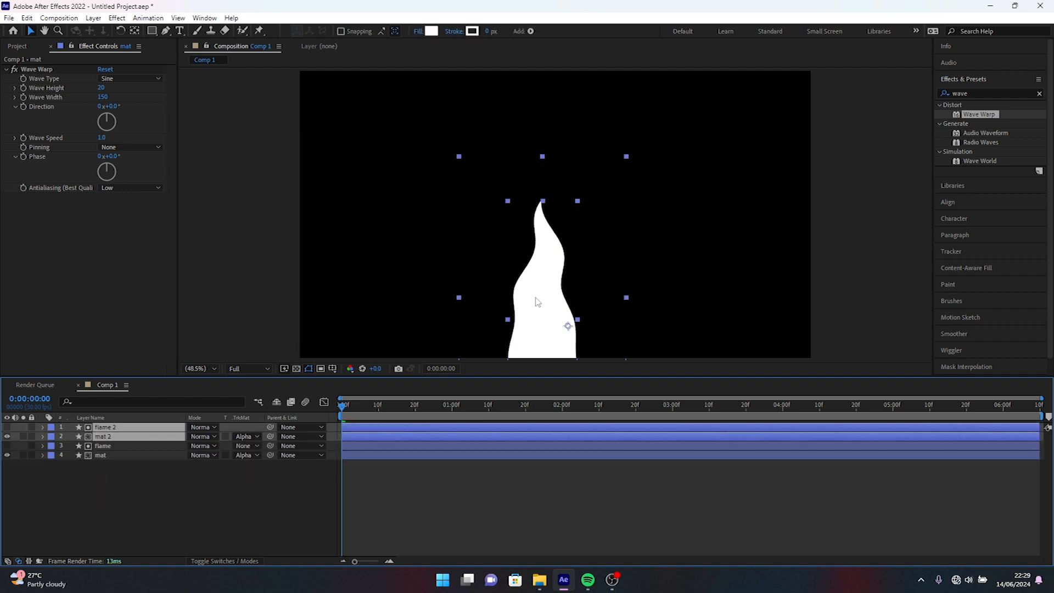
pyautogui.moveTo(550, 311); pyautogui.dragTo(520, 335)
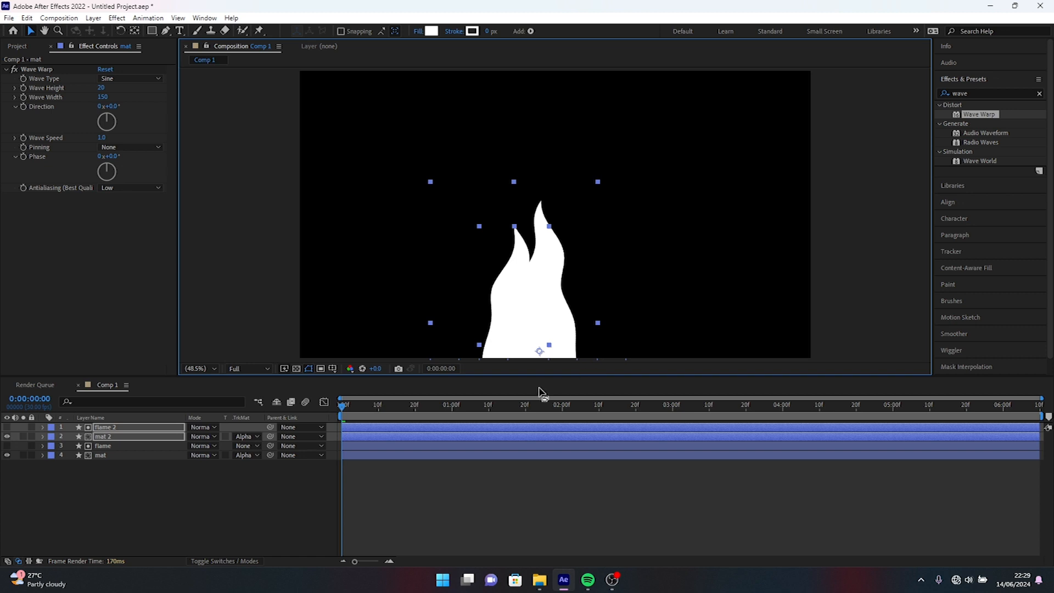
# Duplicate the second flame and mat pair and place the copy lower on the right side of the fire.
pyautogui.hotkey('ctrl', 'd')
pyautogui.moveTo(522, 328); pyautogui.dragTo(579, 327)
pyautogui.moveTo(580, 284); pyautogui.dragTo(586, 298)
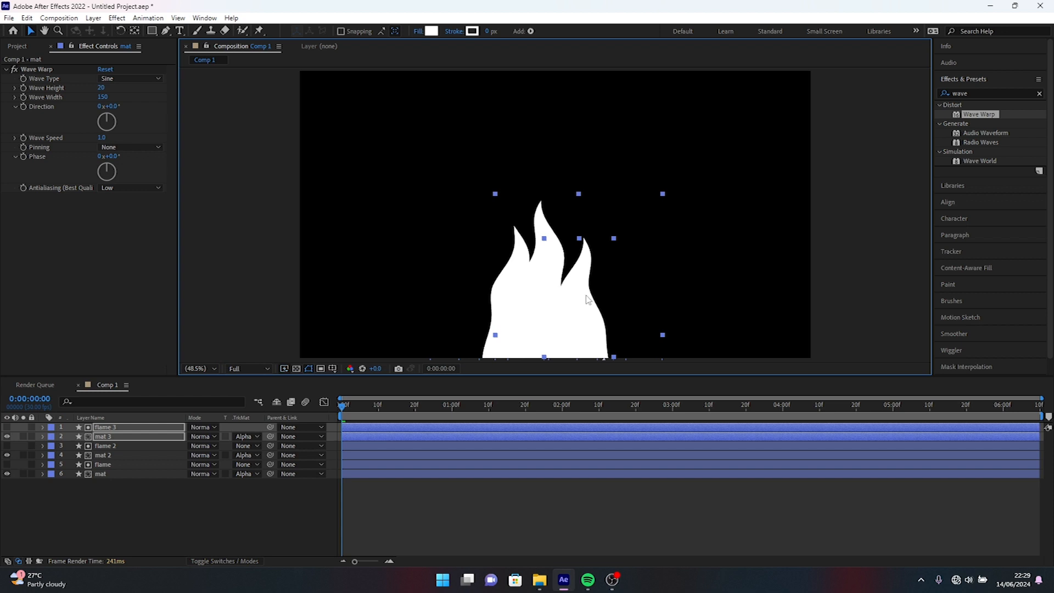
# Duplicate the third flame and mat pair and place the copy as the leftmost tongue of the fire.
pyautogui.hotkey('ctrl', 'd')
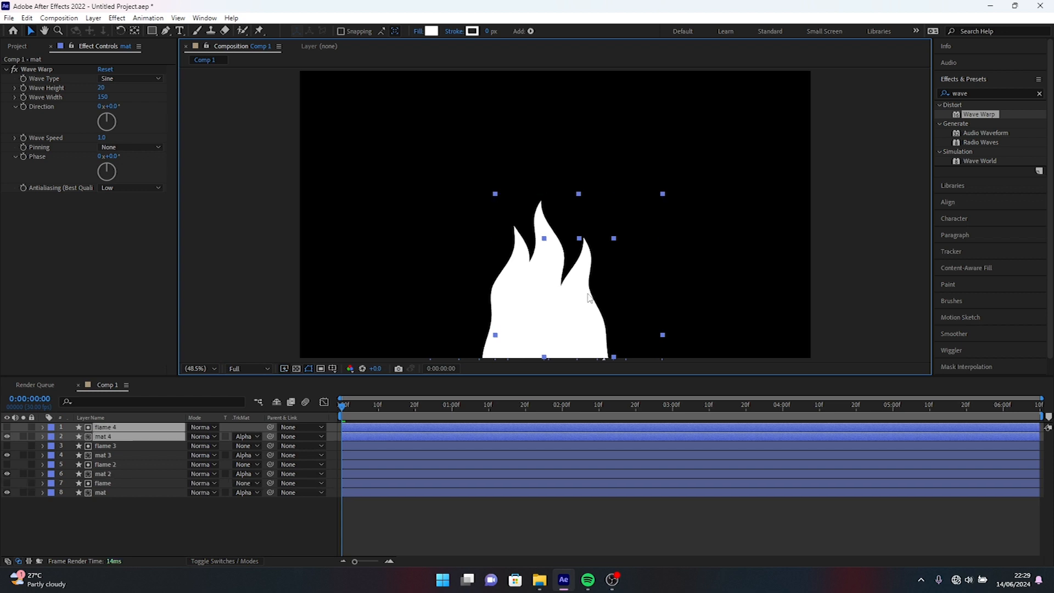
pyautogui.moveTo(585, 302); pyautogui.dragTo(500, 312)
pyautogui.click(656, 247)
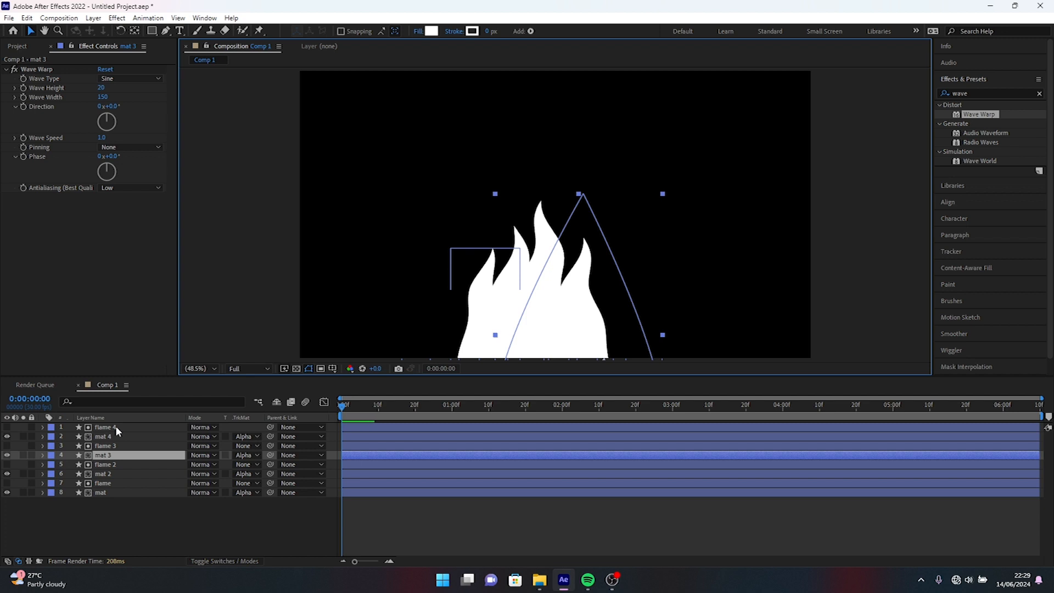
# Narrow the flame 2 layer's path with the Pen tool by moving its two side points inward below the frame.
pyautogui.click(110, 464)
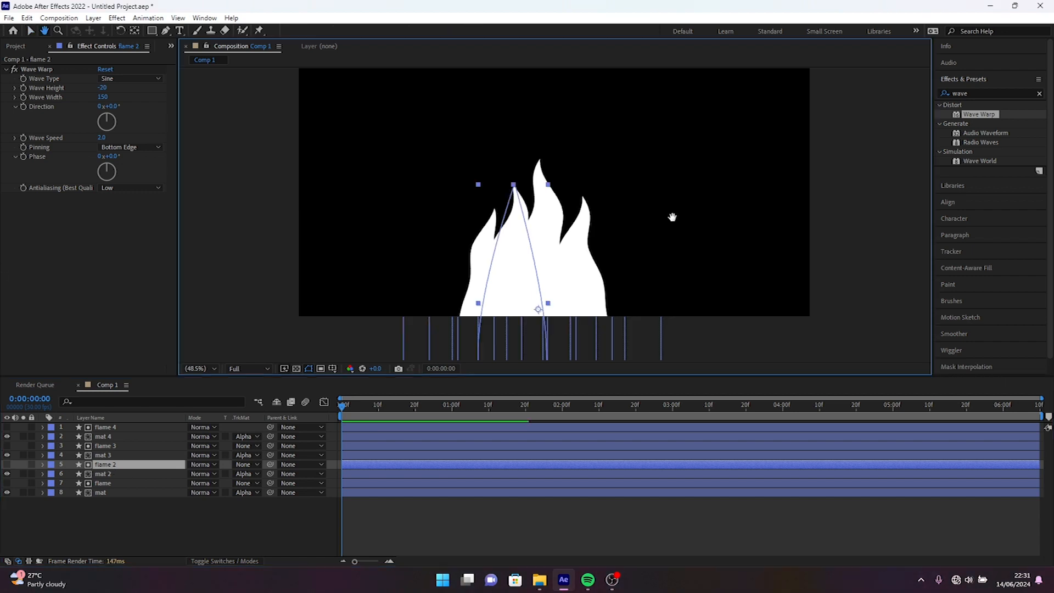
pyautogui.moveTo(672, 215); pyautogui.dragTo(671, 193)
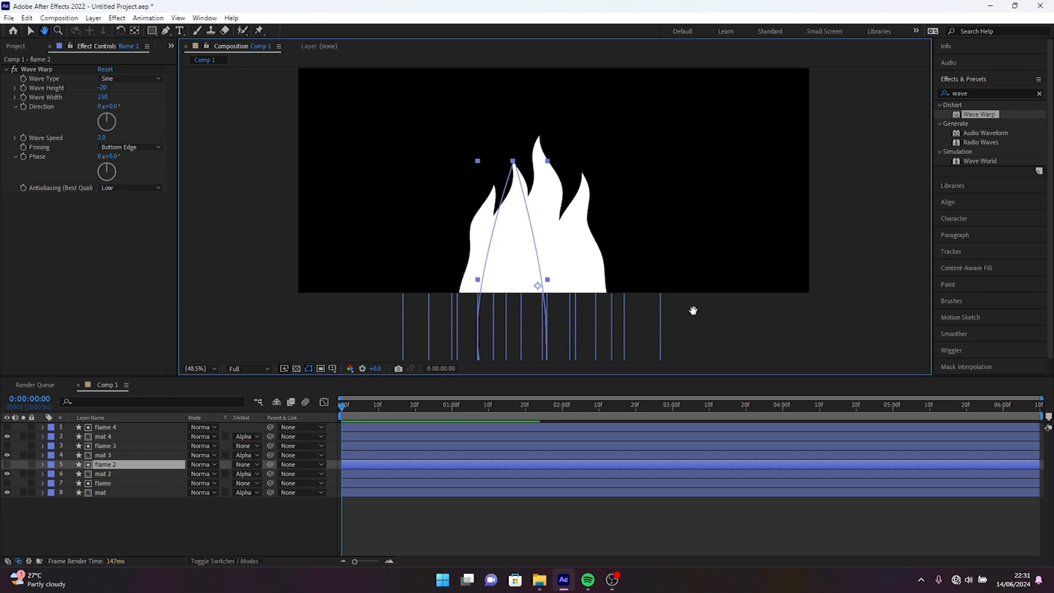
pyautogui.click(166, 31)
pyautogui.moveTo(477, 338); pyautogui.dragTo(502, 333)
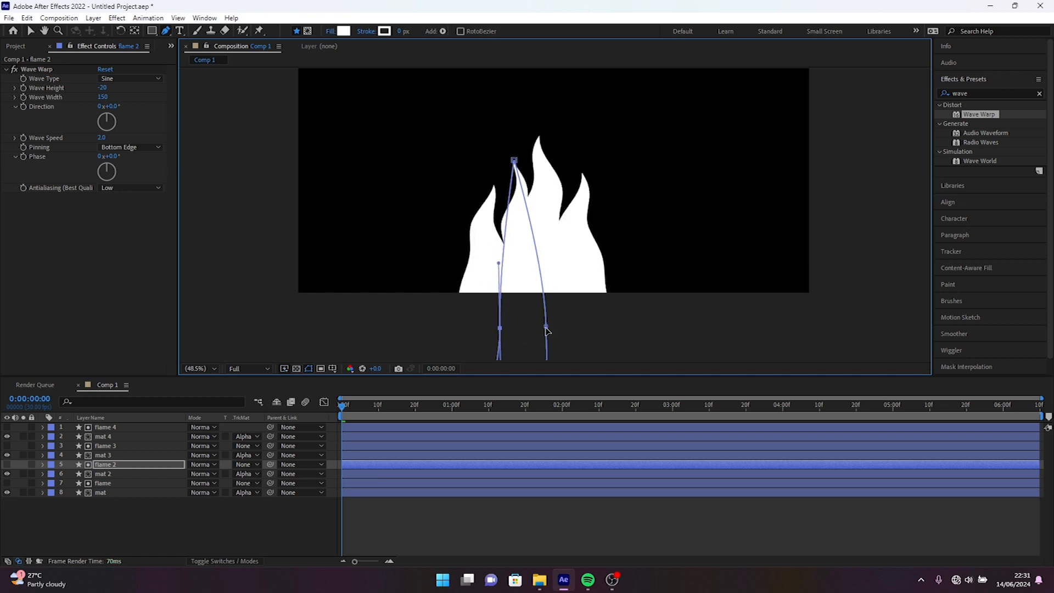
pyautogui.moveTo(546, 328); pyautogui.dragTo(537, 327)
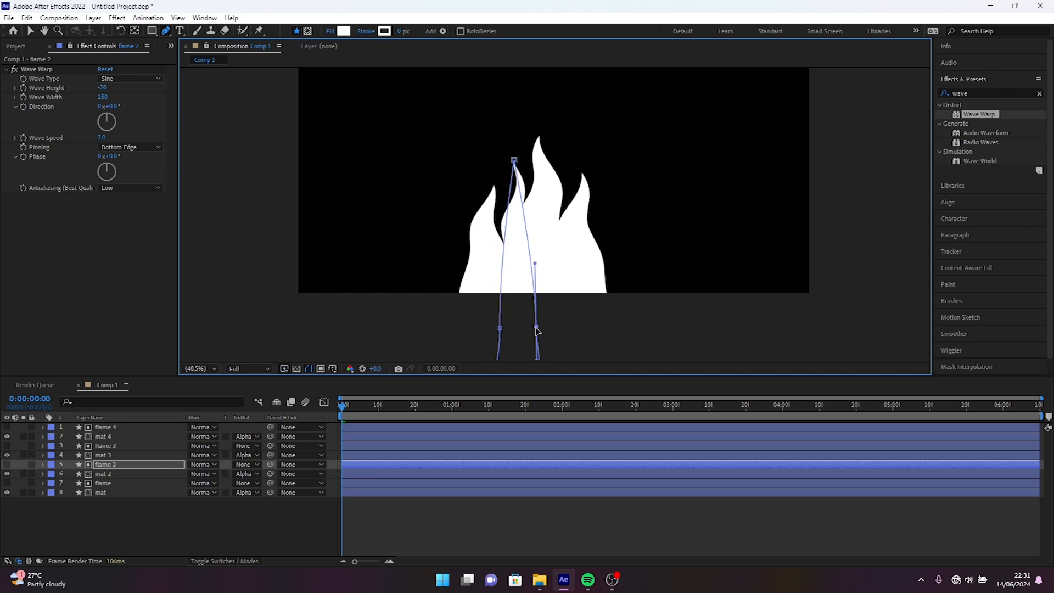
pyautogui.click(30, 32)
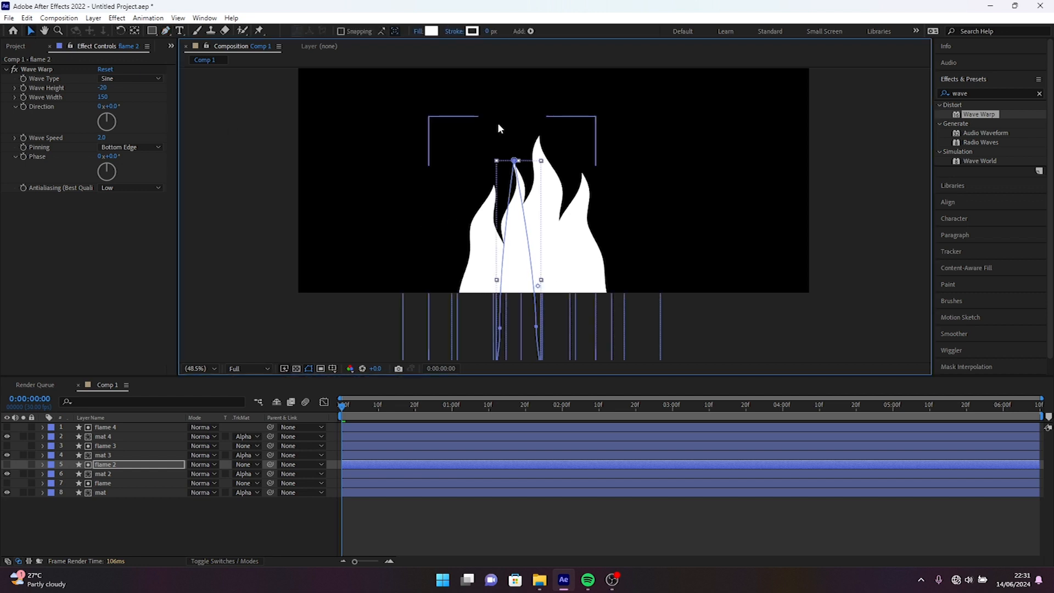
# Shift the flame 4 and mat 4 layer pair slightly right, closer to the rest of the fire.
pyautogui.click(648, 135)
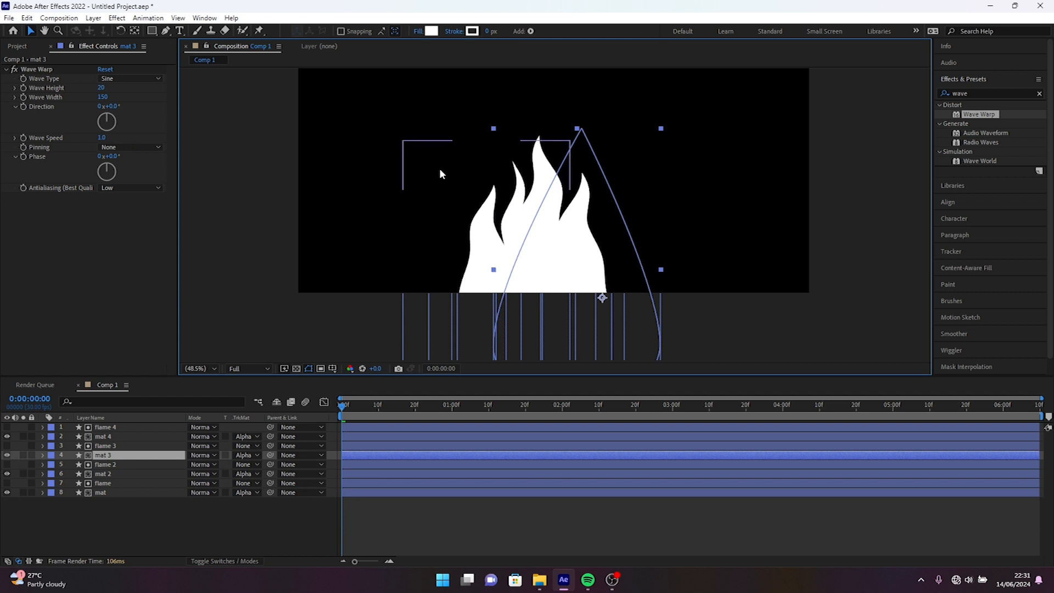
pyautogui.click(486, 252)
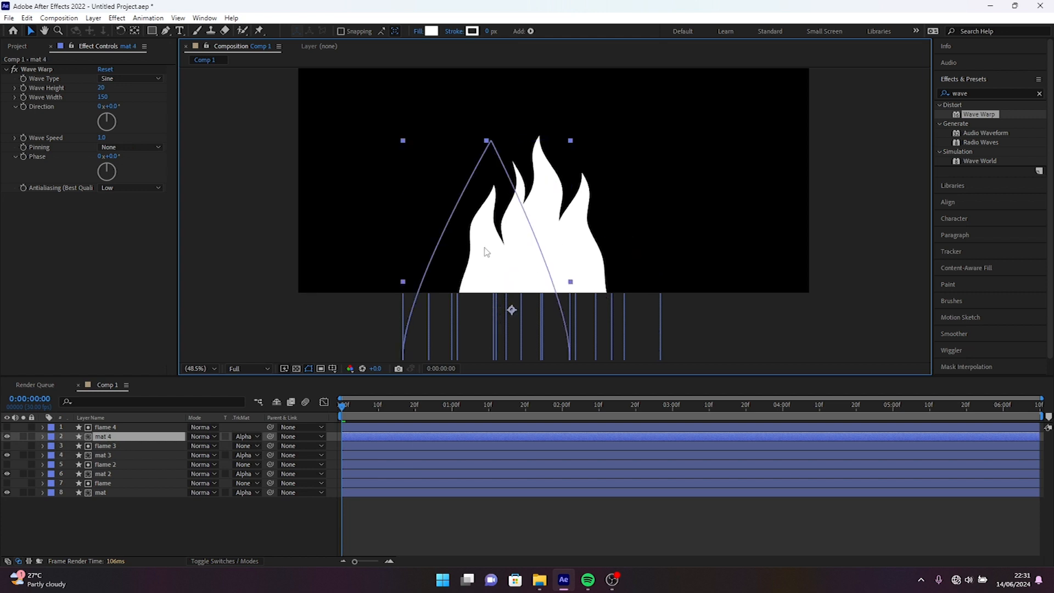
pyautogui.keyDown('ctrl'); pyautogui.click(126, 428); pyautogui.keyUp('ctrl')
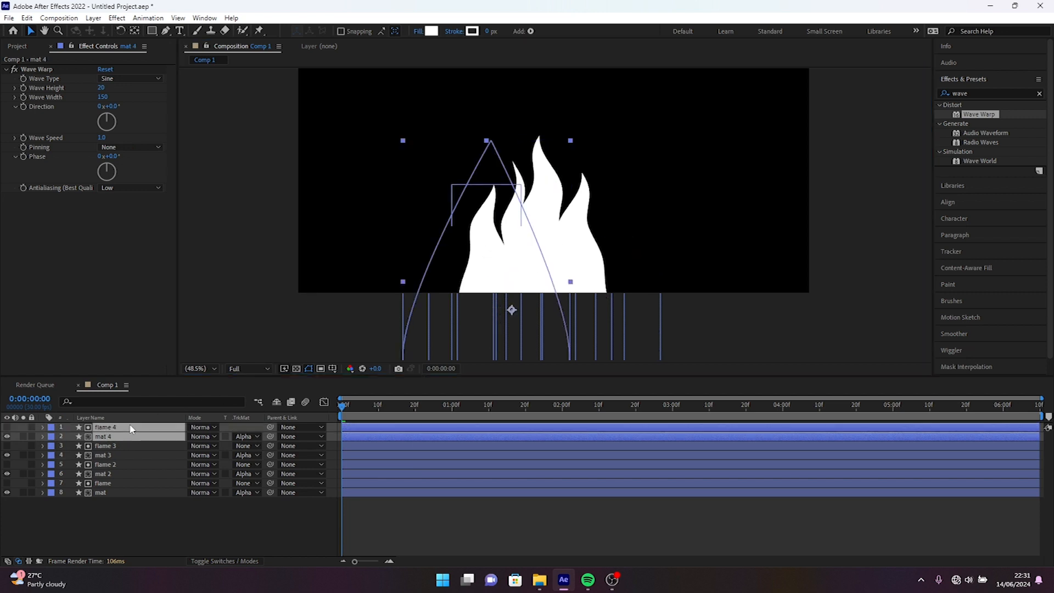
pyautogui.moveTo(484, 263); pyautogui.dragTo(491, 260)
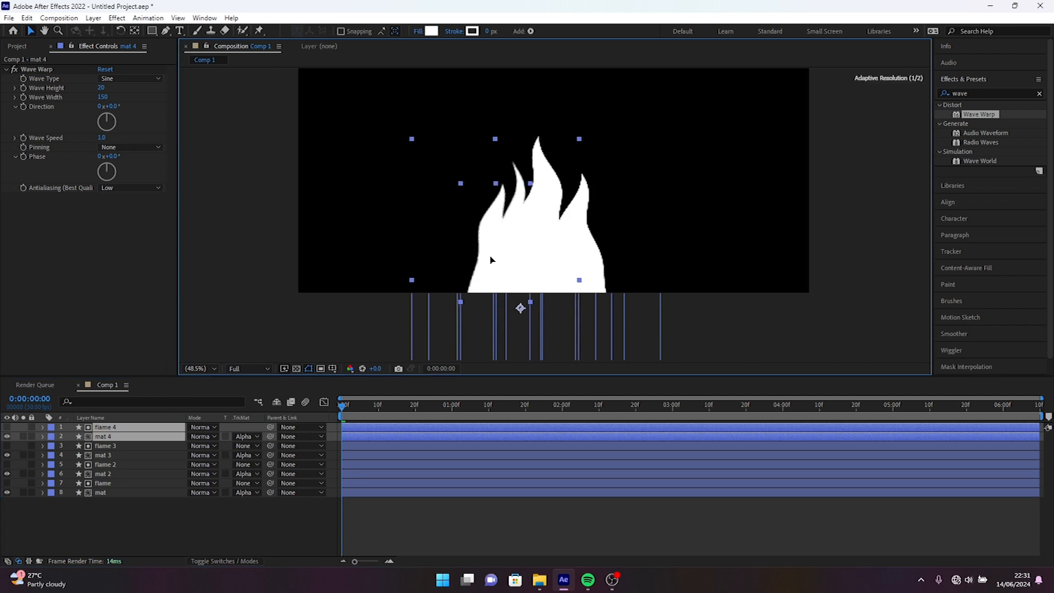
pyautogui.moveTo(491, 260); pyautogui.dragTo(489, 262)
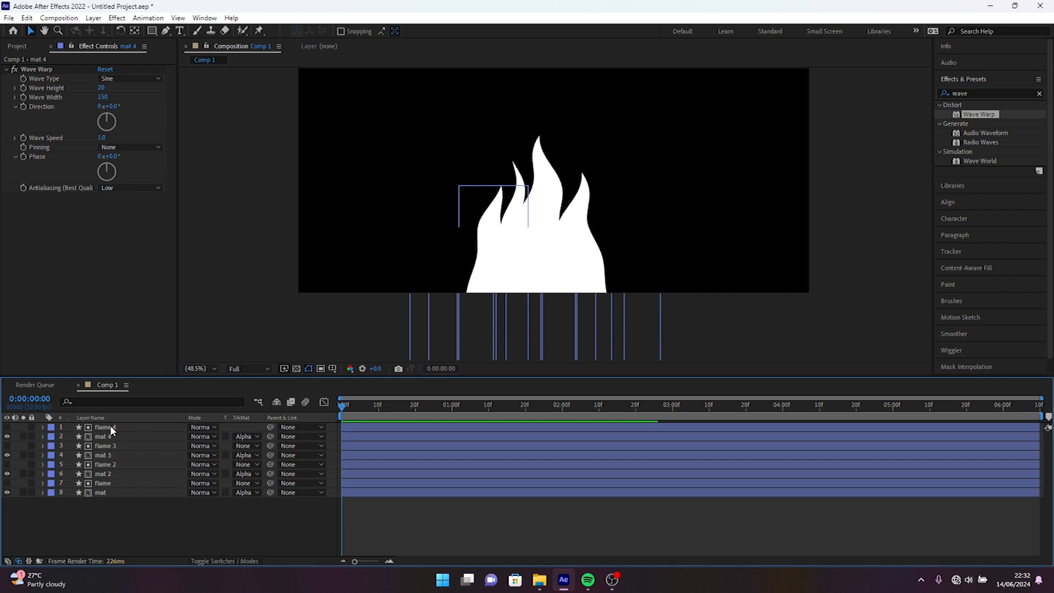
# Set flame 3's Wave Warp height to 16 and direction to -29°, and preview the animation.
pyautogui.click(104, 445)
pyautogui.moveTo(103, 119); pyautogui.dragTo(120, 87)
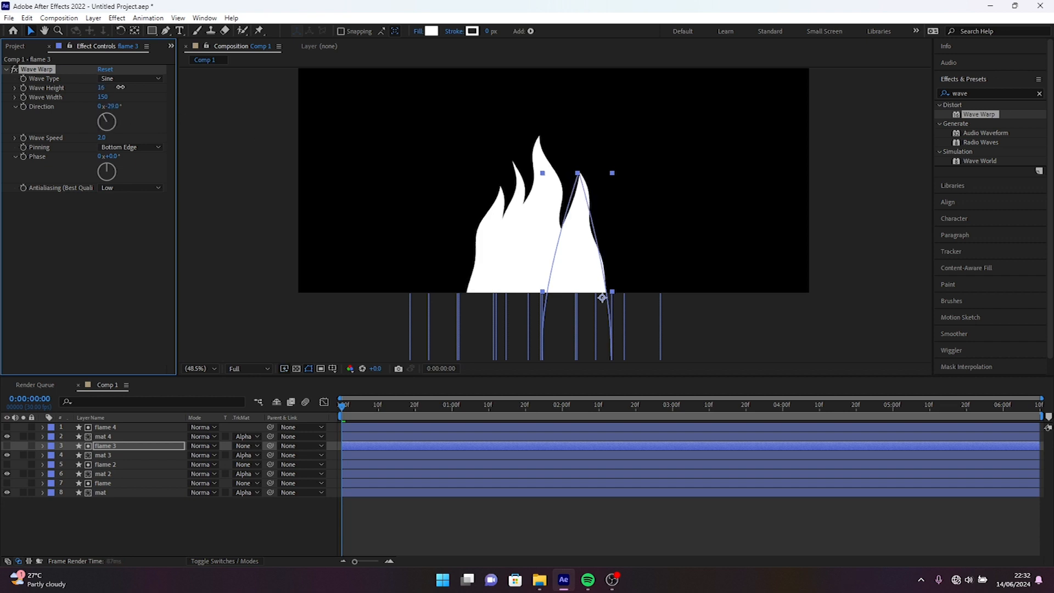
pyautogui.hotkey('ctrl', 'Down')
pyautogui.hotkey('ctrl', 'Down')
pyautogui.click(117, 481)
pyautogui.press('space')
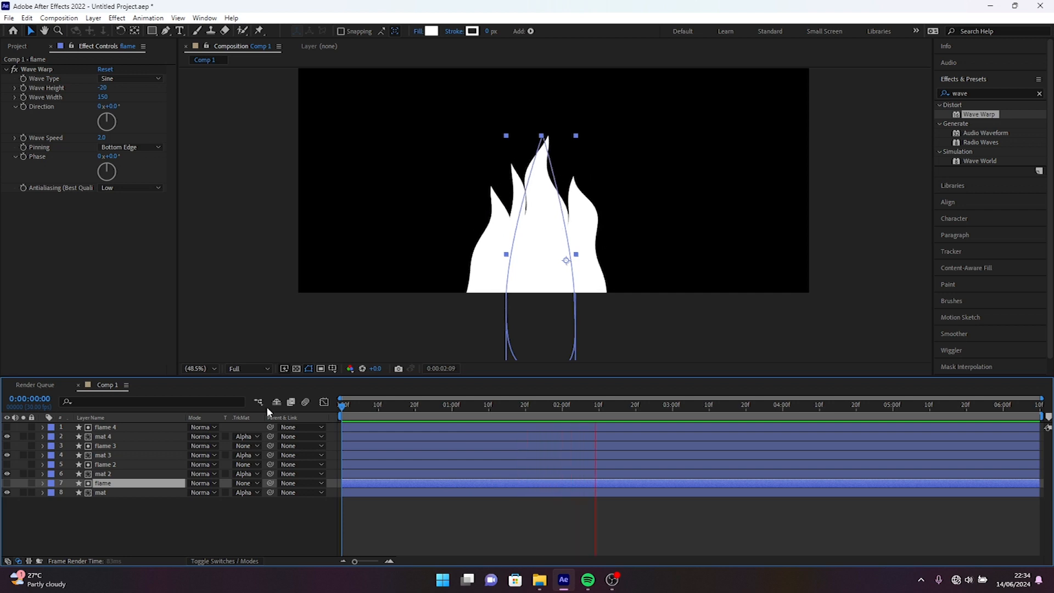
# Pre-compose all flame and mat layers into Pre-comp 1 and move it up in the frame.
pyautogui.click(131, 525)
pyautogui.hotkey('ctrl', 'a')
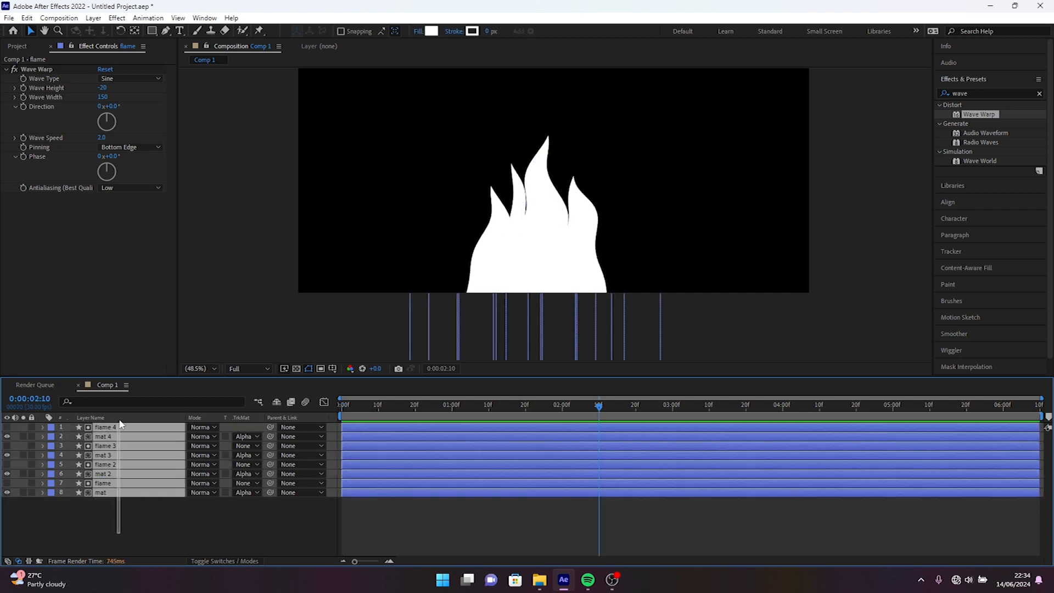
pyautogui.rightClick(117, 451)
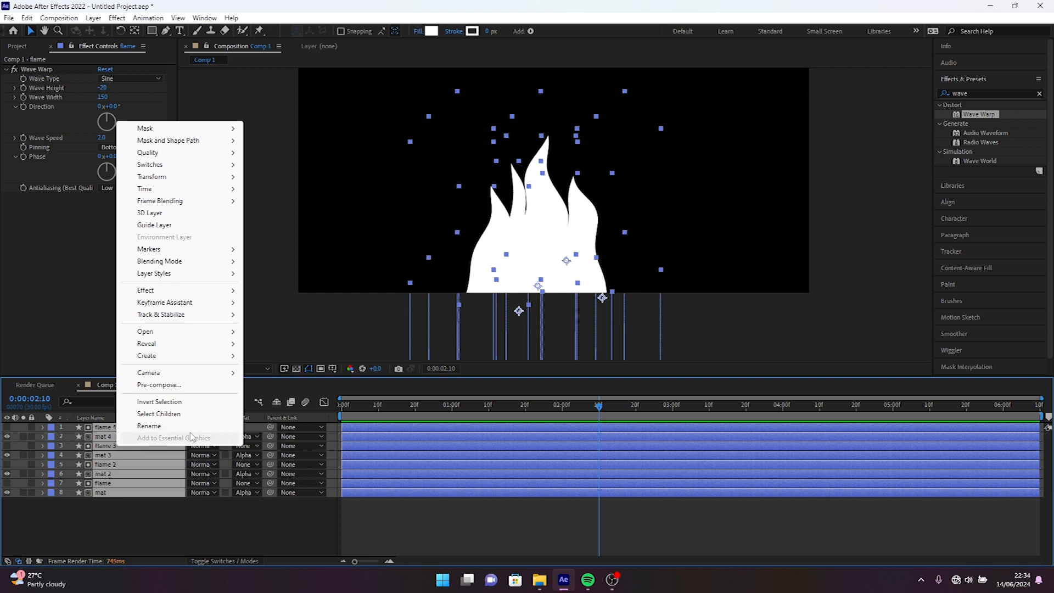
pyautogui.click(144, 384)
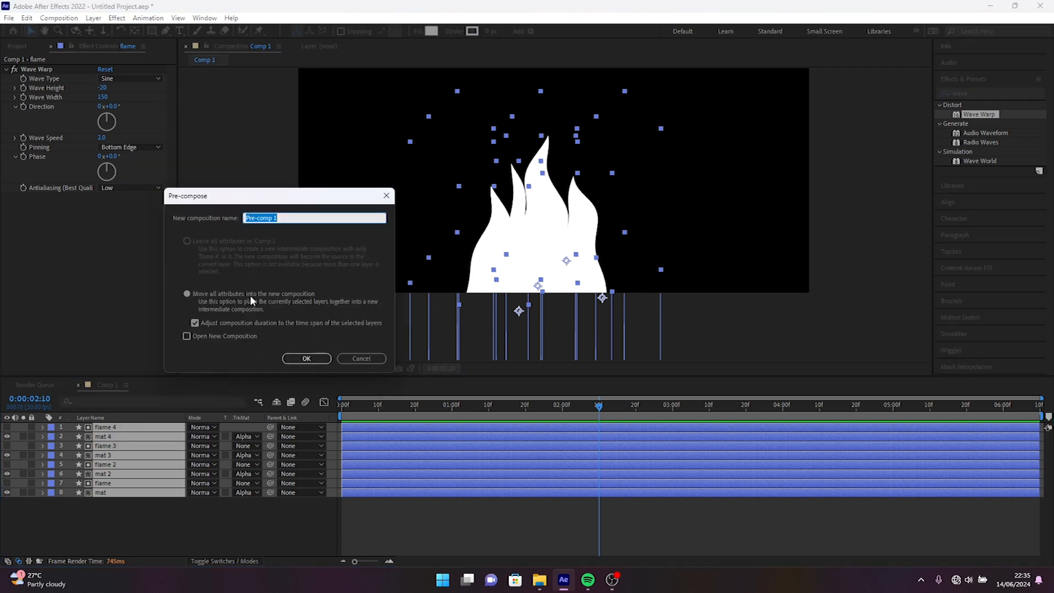
pyautogui.click(307, 358)
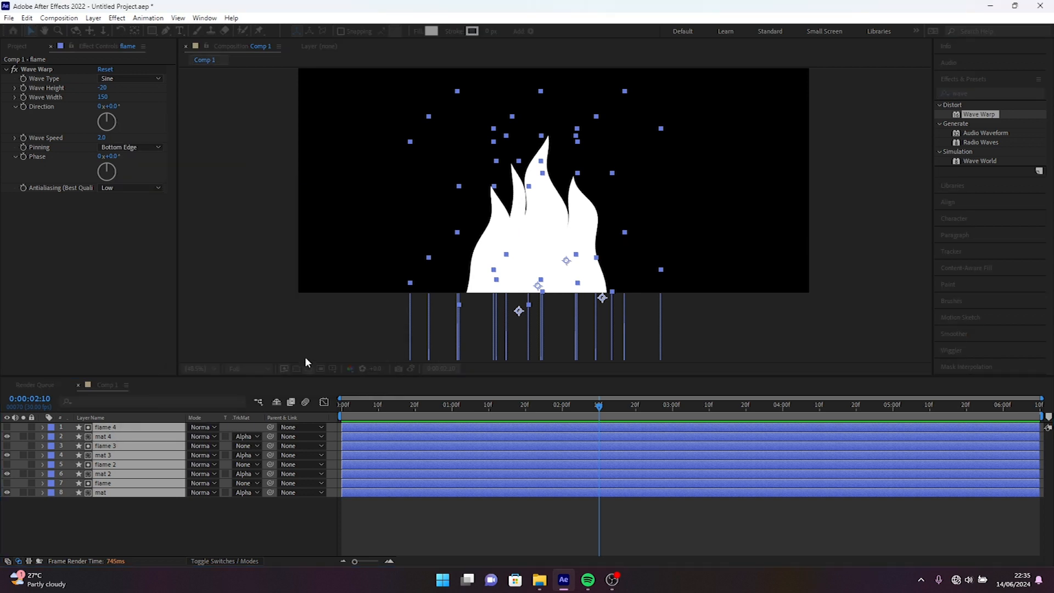
pyautogui.moveTo(564, 332); pyautogui.dragTo(568, 212)
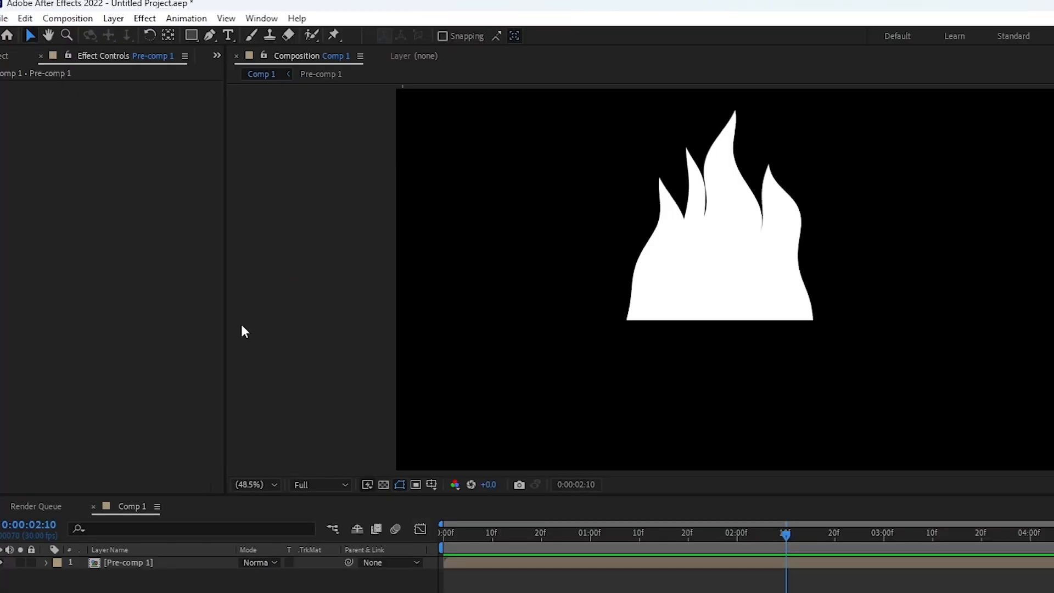
# Draw a closed white shape with a rounded bottom under the fire's flat lower edge, spanning its full width, using the Pen tool.
pyautogui.click(209, 35)
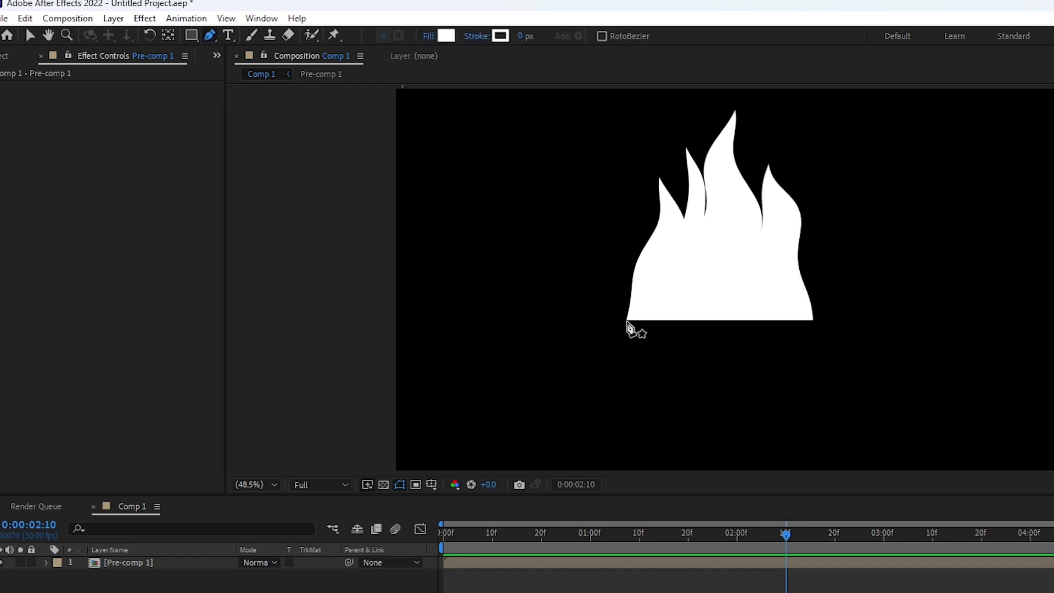
pyautogui.click(627, 322)
pyautogui.click(813, 321)
pyautogui.click(716, 416)
pyautogui.click(627, 321)
pyautogui.moveTo(723, 416); pyautogui.dragTo(803, 418)
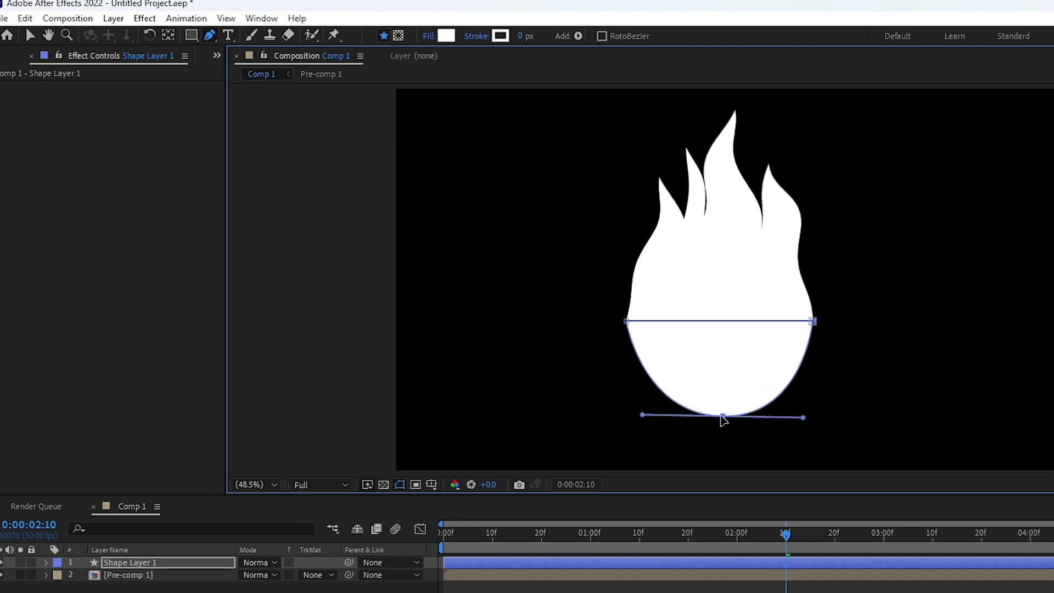
pyautogui.press('v')
pyautogui.click(897, 337)
# Check how the flames join the rounded base and preview the animation from the first frame.
pyautogui.click(154, 562)
pyautogui.click(573, 453)
pyautogui.click(704, 344)
pyautogui.click(733, 291)
pyautogui.click(753, 342)
pyautogui.click(845, 285)
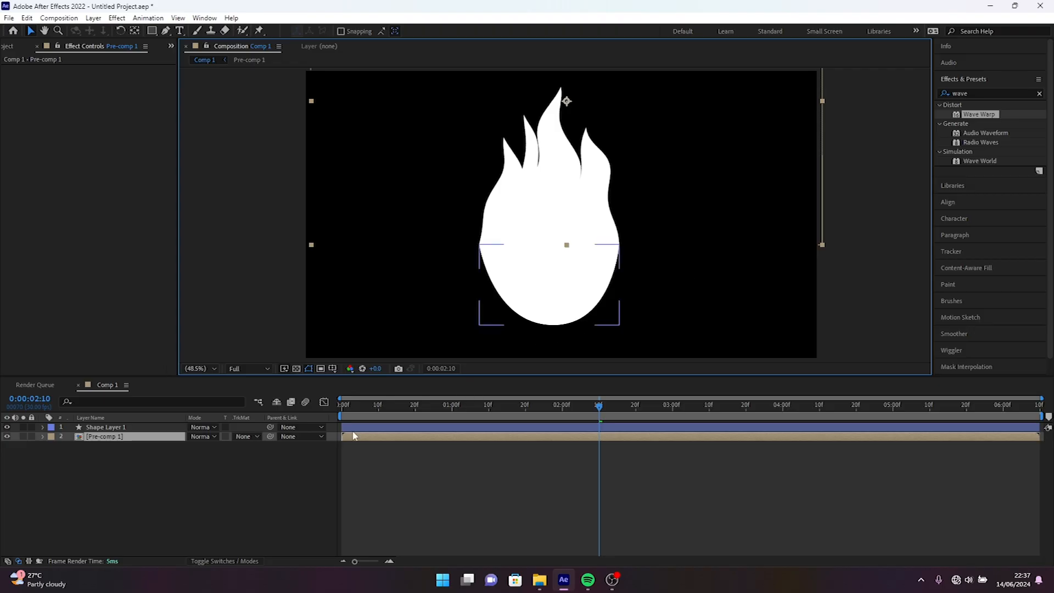
pyautogui.moveTo(348, 411); pyautogui.dragTo(322, 408)
pyautogui.press('space')
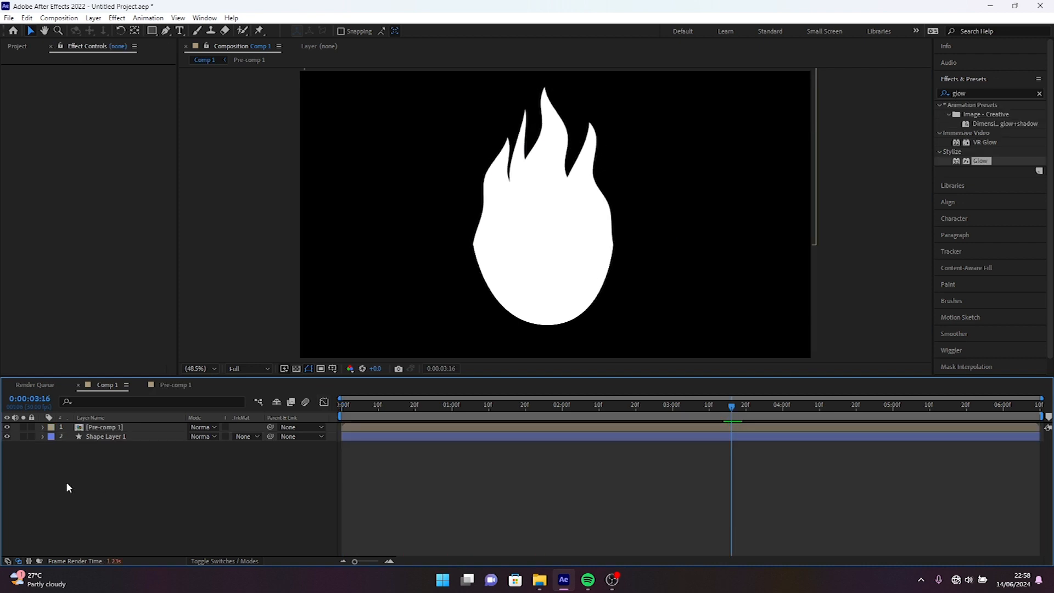
# Pre-compose Pre-comp 1 and Shape Layer 1 into Pre-comp 2 and rename the new layer fire.
pyautogui.moveTo(110, 508); pyautogui.dragTo(120, 428)
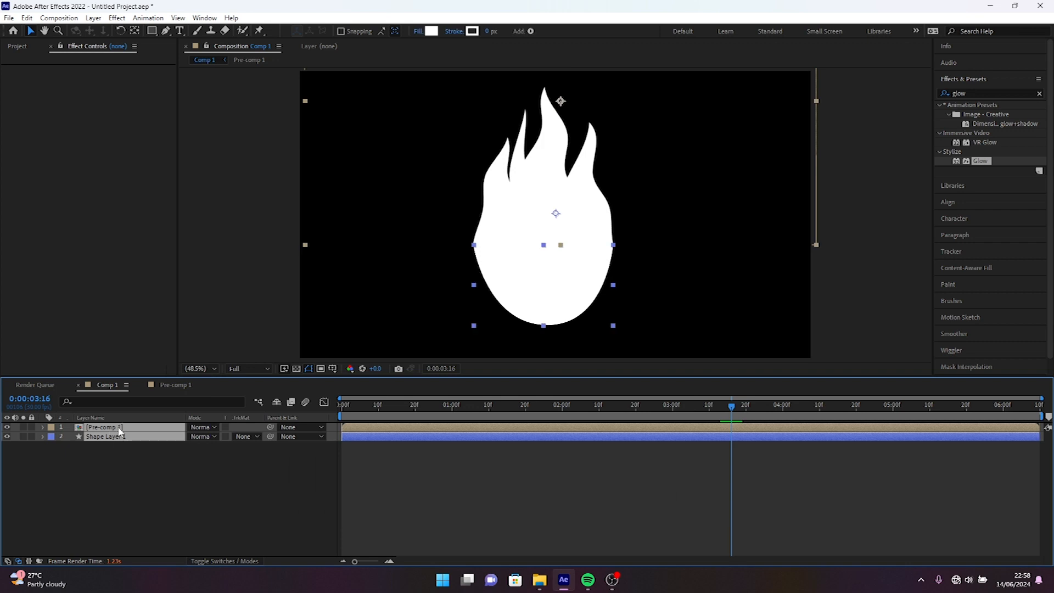
pyautogui.rightClick(117, 441)
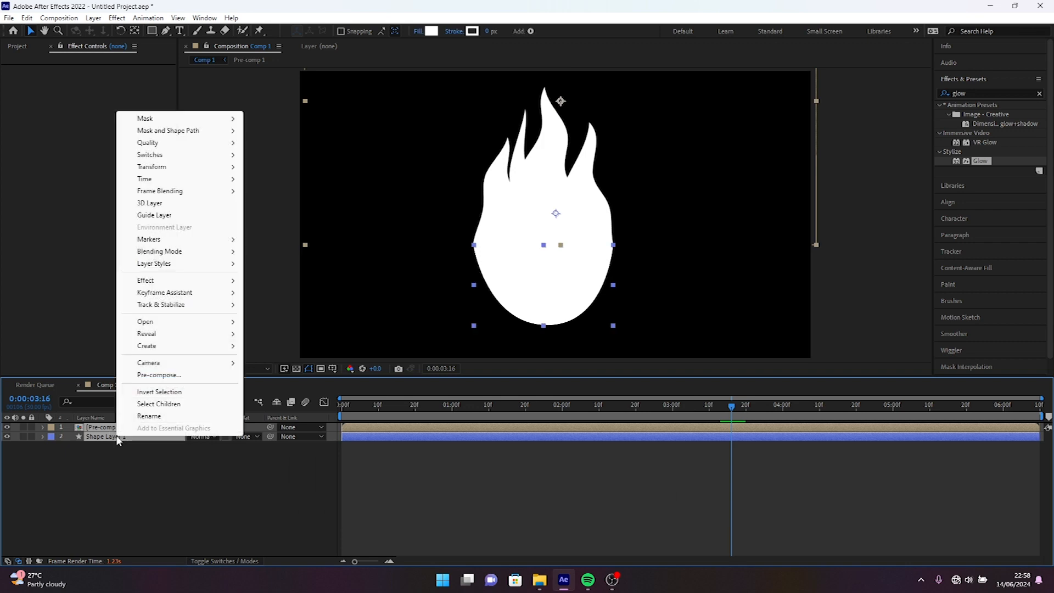
pyautogui.click(175, 377)
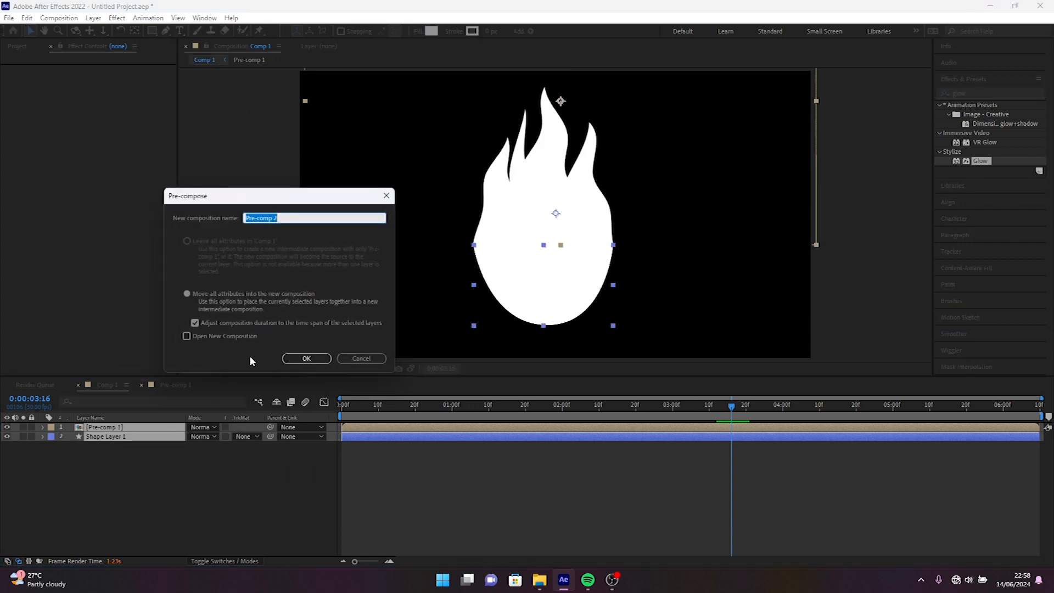
pyautogui.click(308, 358)
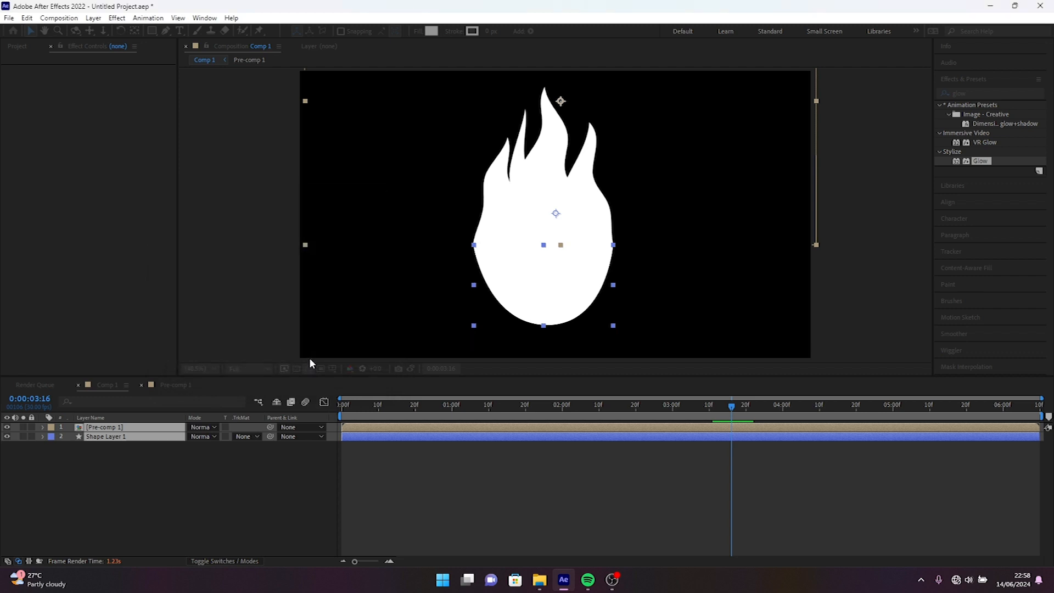
pyautogui.rightClick(130, 434)
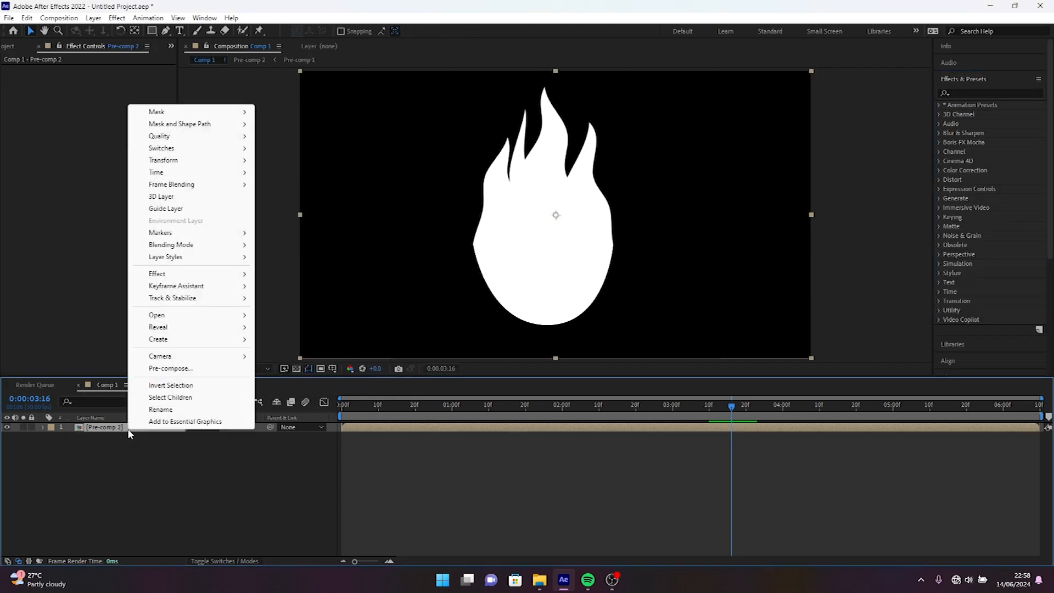
pyautogui.click(160, 410)
pyautogui.write('fi')
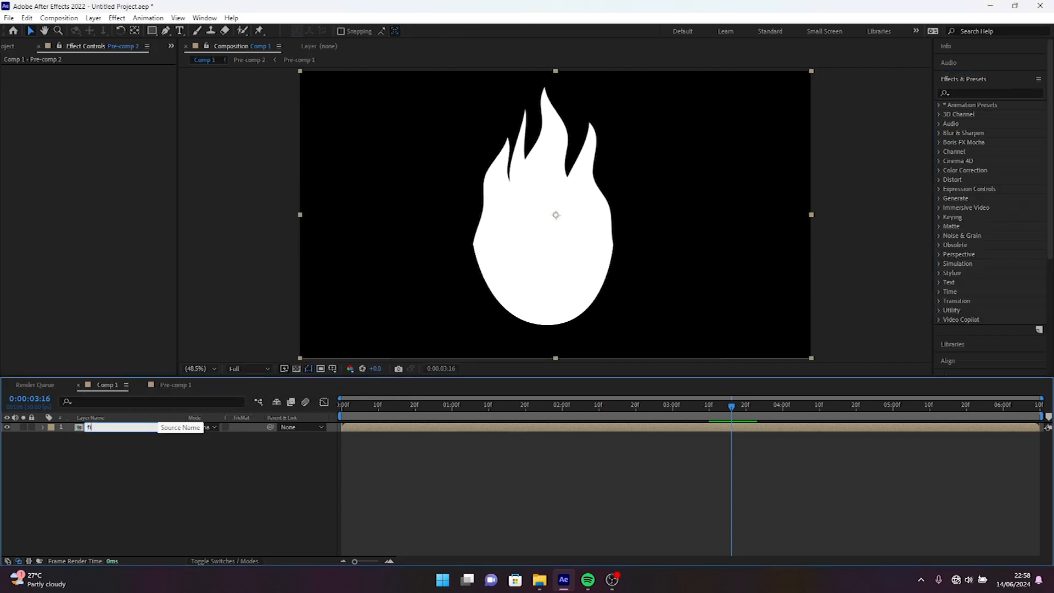
pyautogui.press('Return')
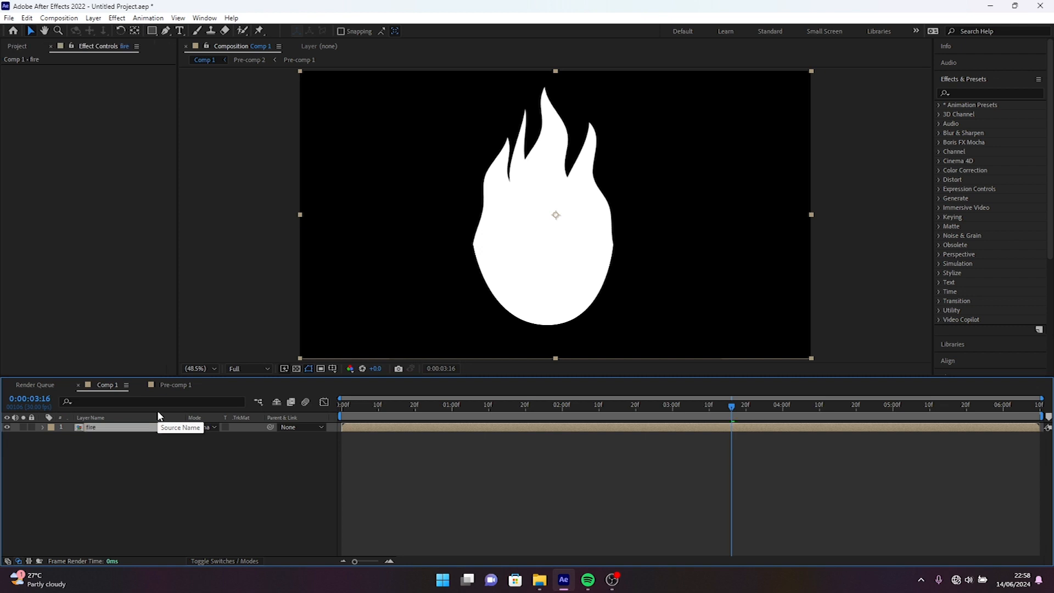
# Apply the Fill effect to the fire layer and set its color to orange FF8A00.
pyautogui.click(946, 108)
pyautogui.write('fill')
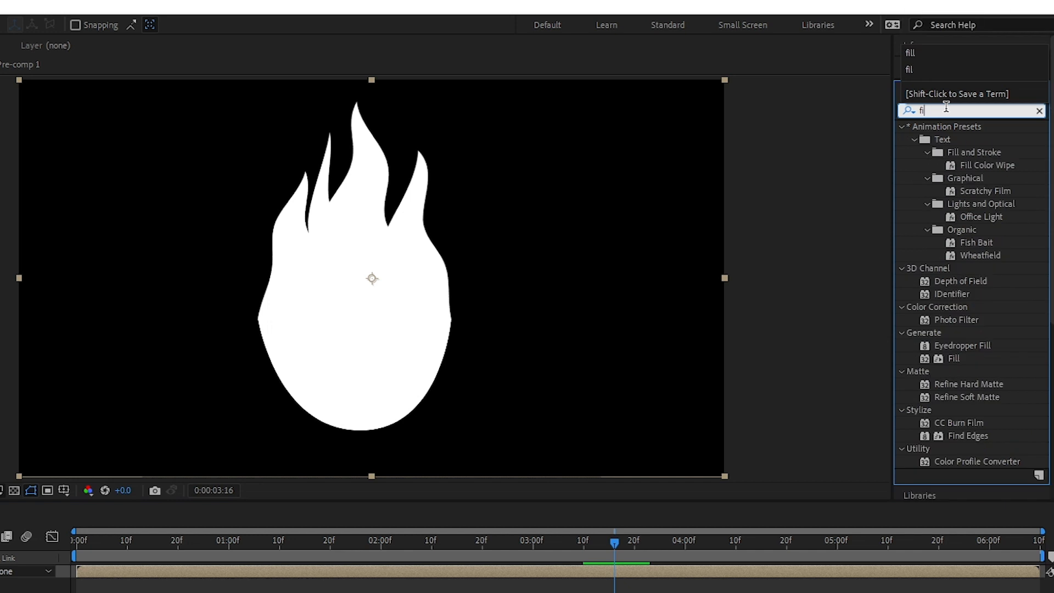
pyautogui.moveTo(947, 209); pyautogui.dragTo(574, 283)
pyautogui.moveTo(443, 371); pyautogui.dragTo(379, 360)
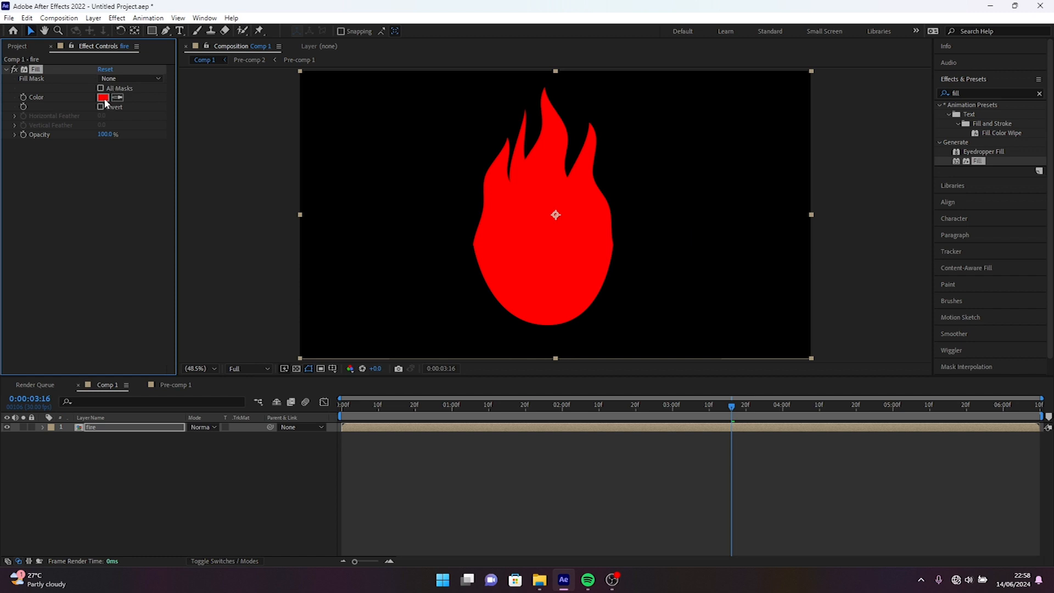
pyautogui.click(102, 97)
pyautogui.click(271, 474)
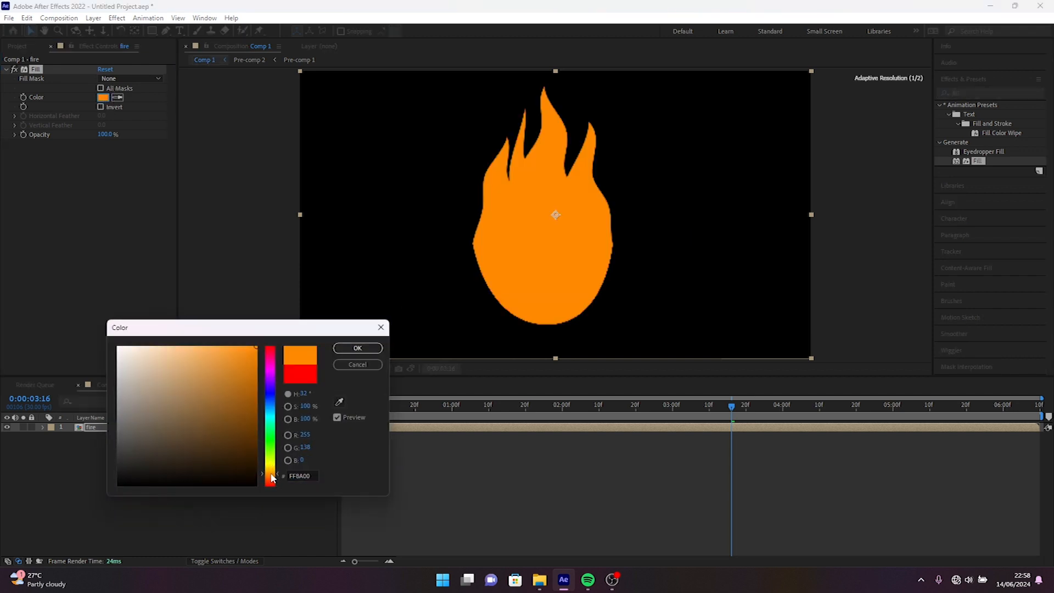
pyautogui.moveTo(236, 419); pyautogui.dragTo(296, 301)
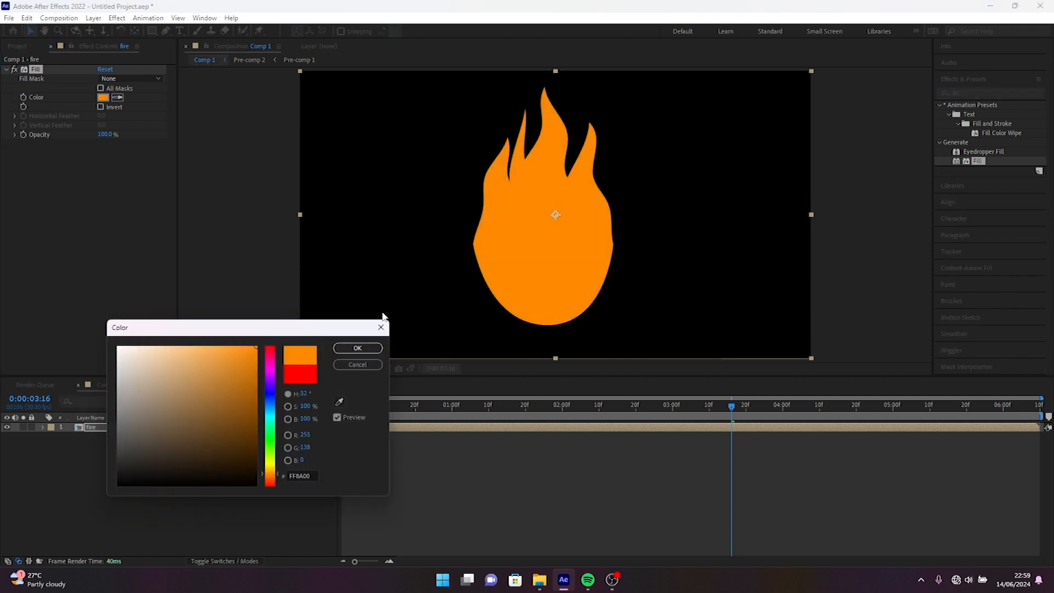
pyautogui.click(347, 350)
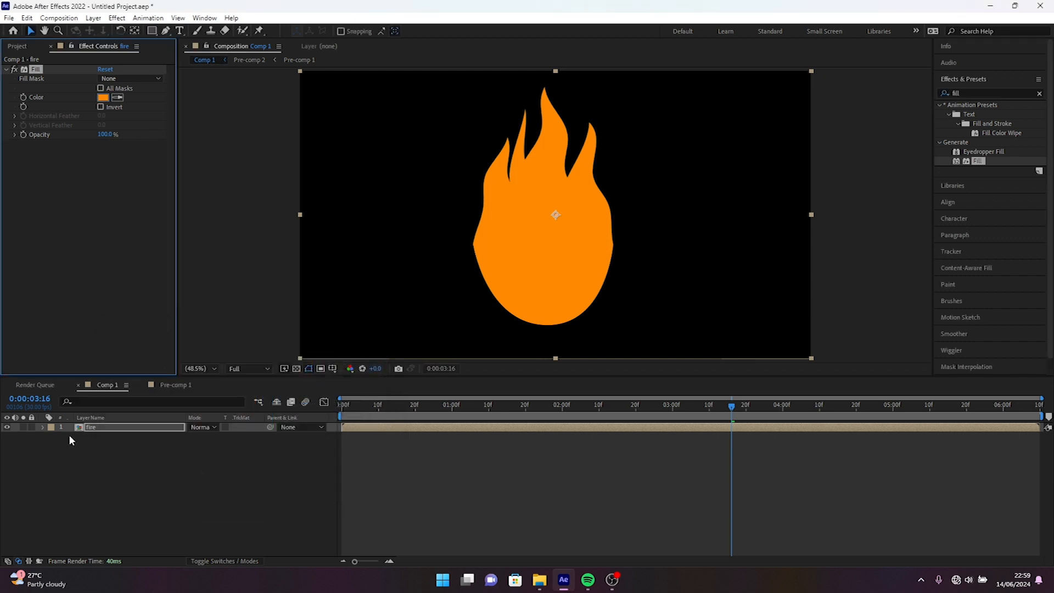
# Duplicate the fire layer and scale the copy to 75%.
pyautogui.click(126, 430)
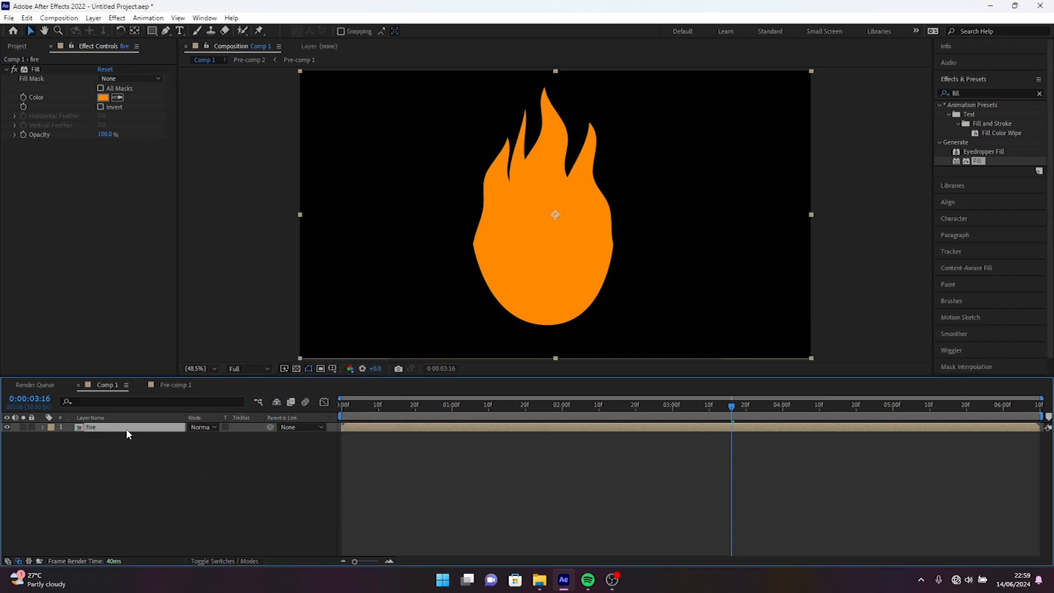
pyautogui.hotkey('ctrl', 'd')
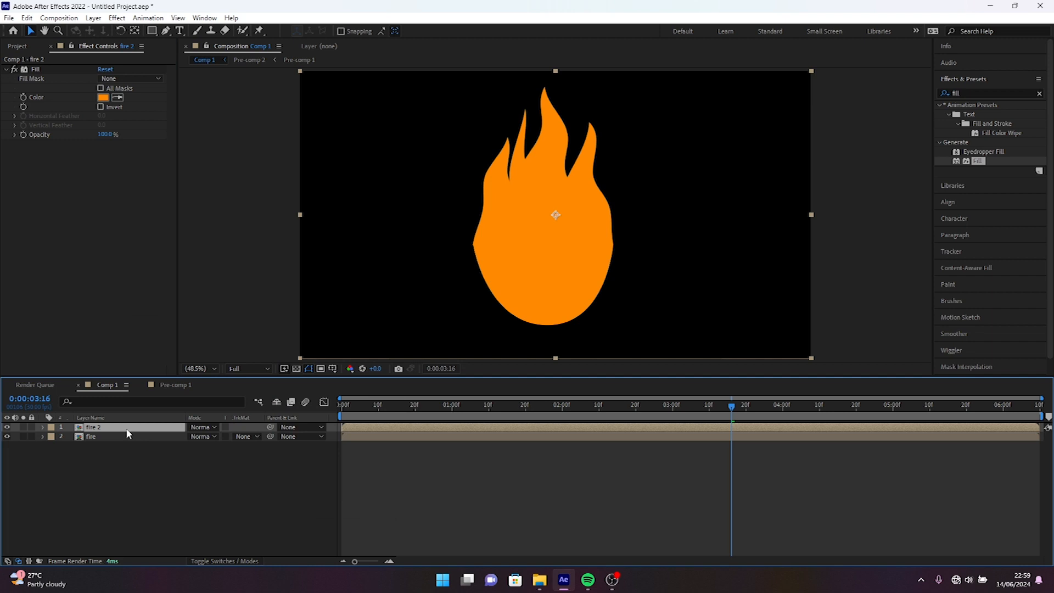
pyautogui.press('s')
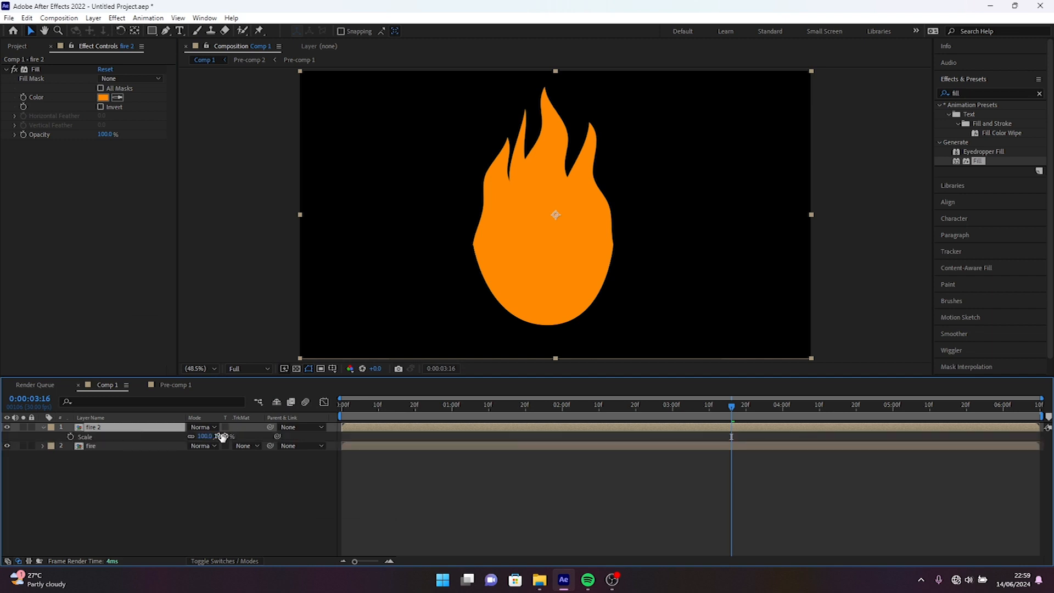
pyautogui.moveTo(225, 436); pyautogui.dragTo(207, 435)
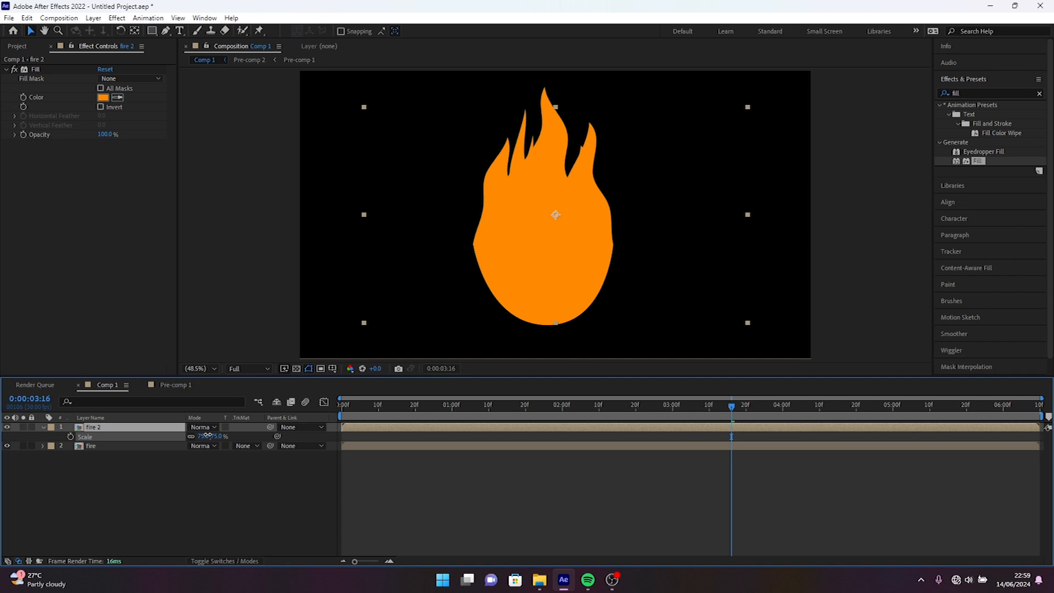
# Set the Fill color of the fire 2 layer to a darker orange, FF6000.
pyautogui.click(102, 98)
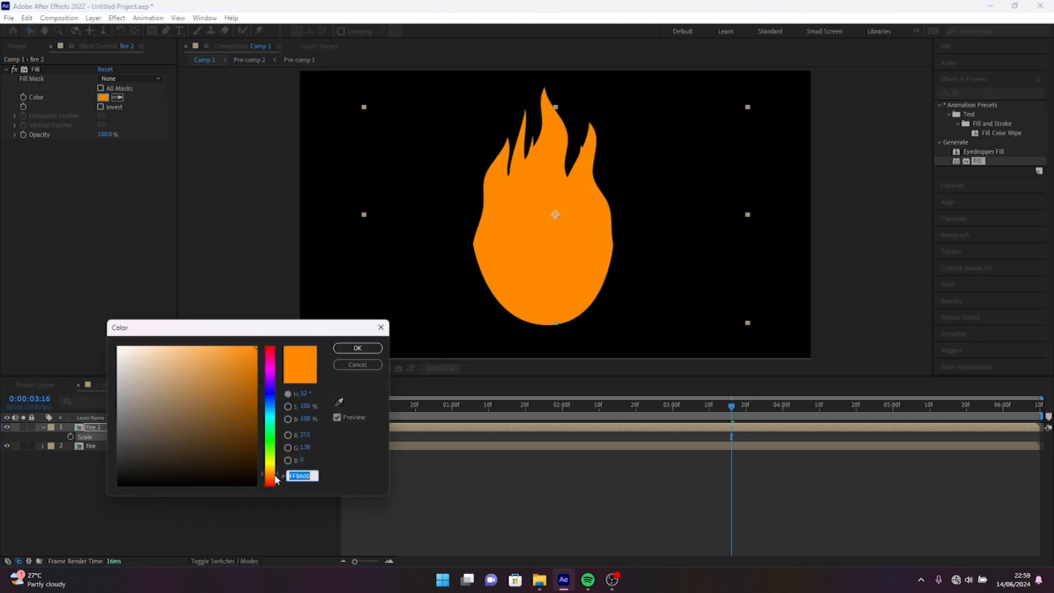
pyautogui.click(267, 476)
pyautogui.moveTo(268, 479); pyautogui.dragTo(268, 482)
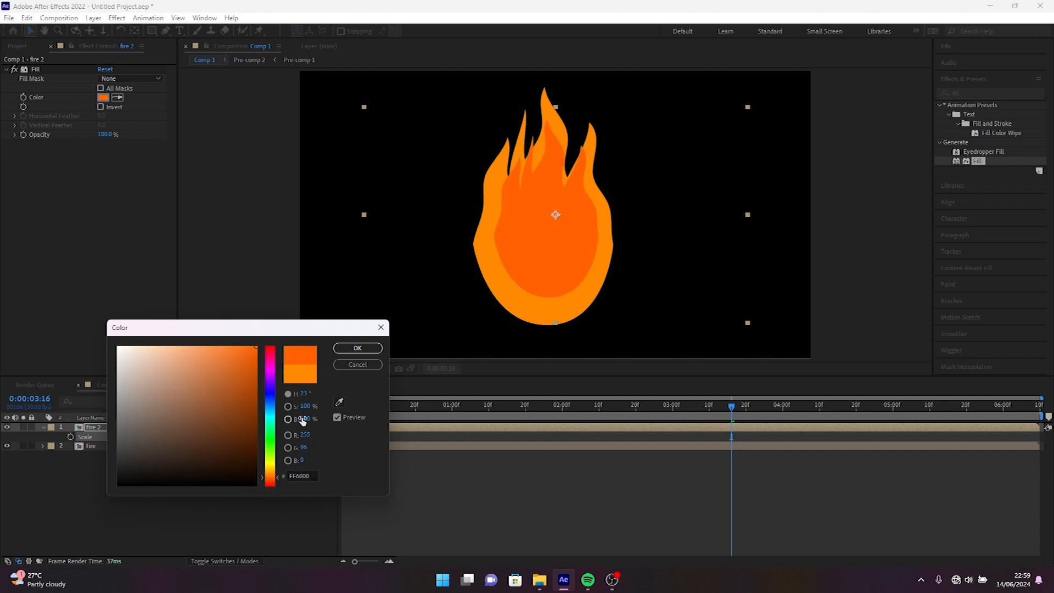
pyautogui.click(356, 350)
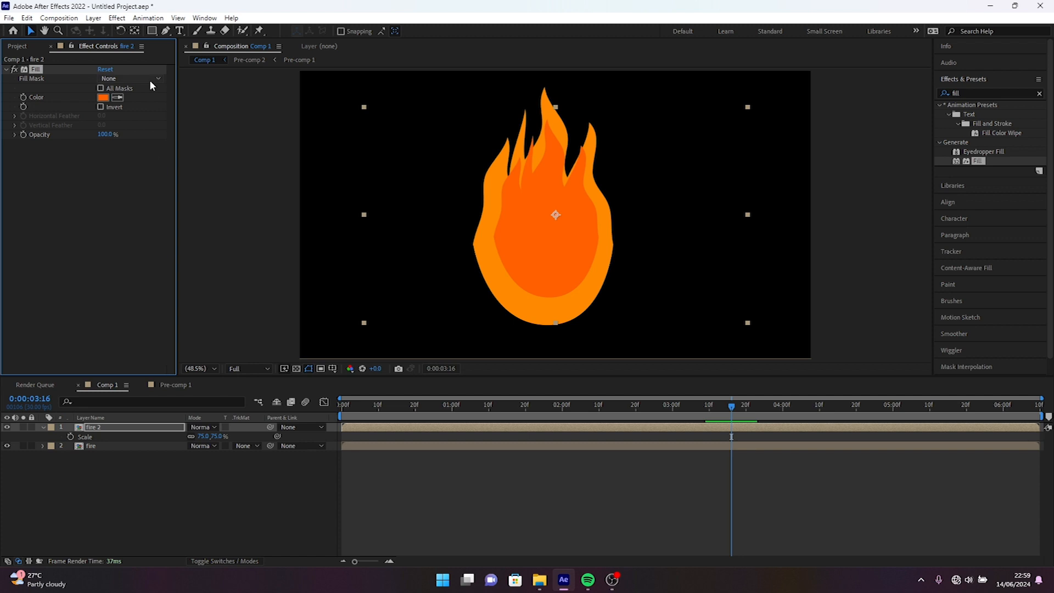
# Move the fire 2 layer down to the base of the flame and apply Gaussian Blur to it with Blurriness 66.
pyautogui.moveTo(569, 213); pyautogui.dragTo(565, 241)
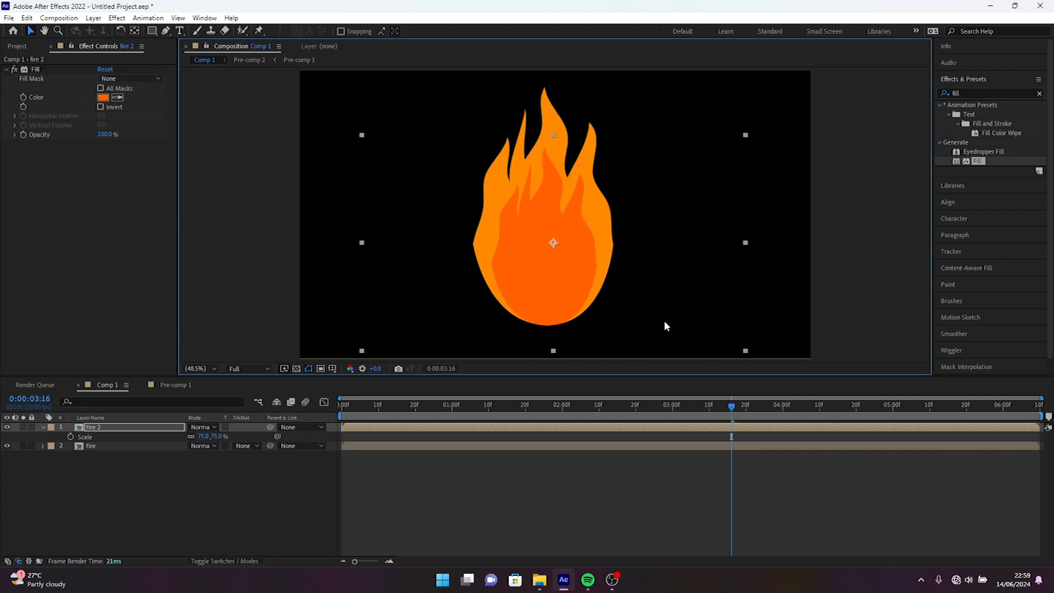
pyautogui.click(1039, 93)
pyautogui.click(994, 91)
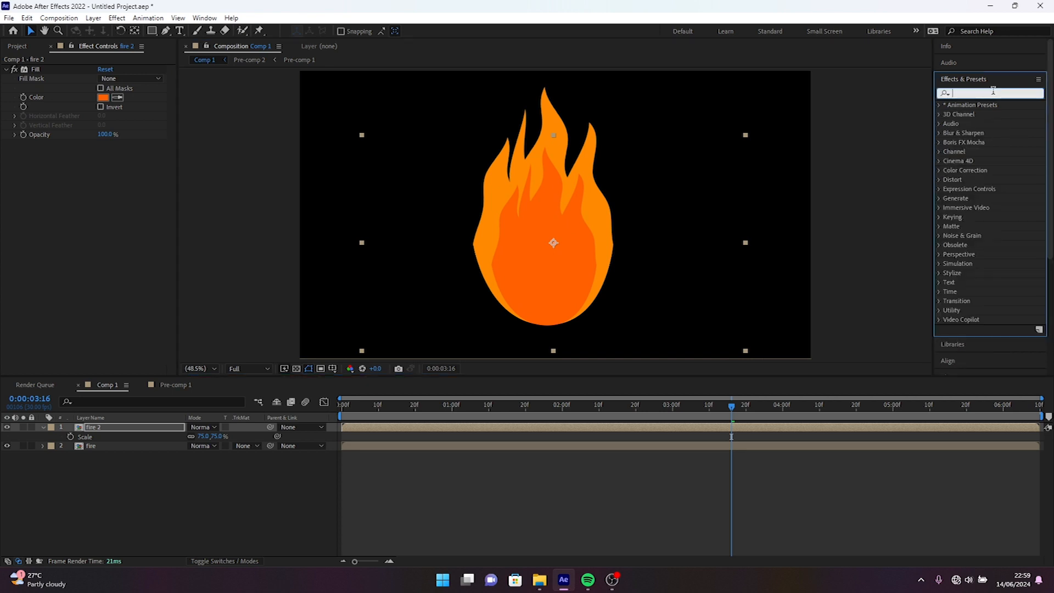
pyautogui.write('gau')
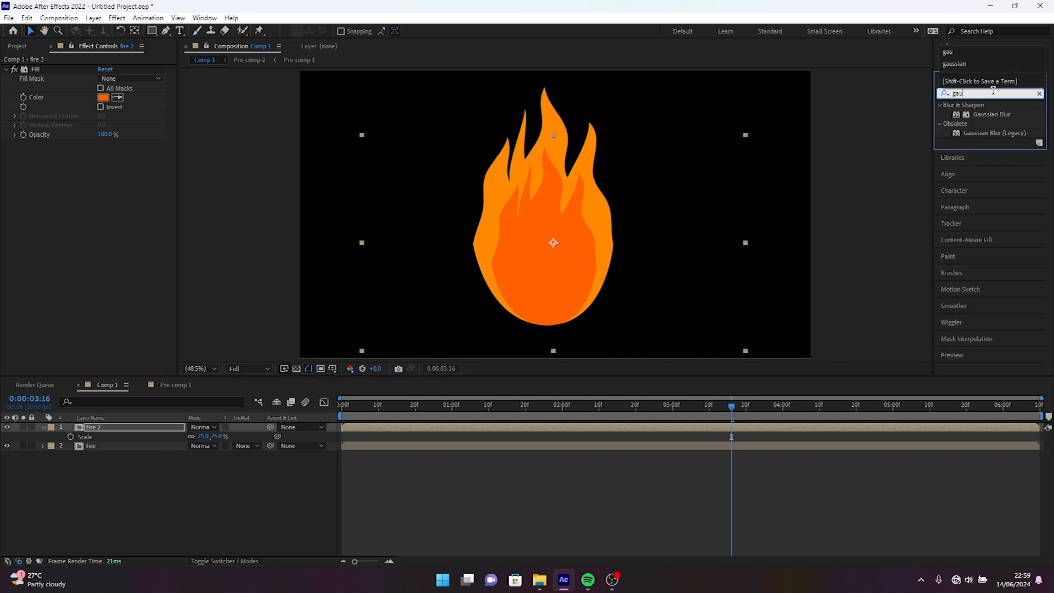
pyautogui.moveTo(993, 115); pyautogui.dragTo(555, 243)
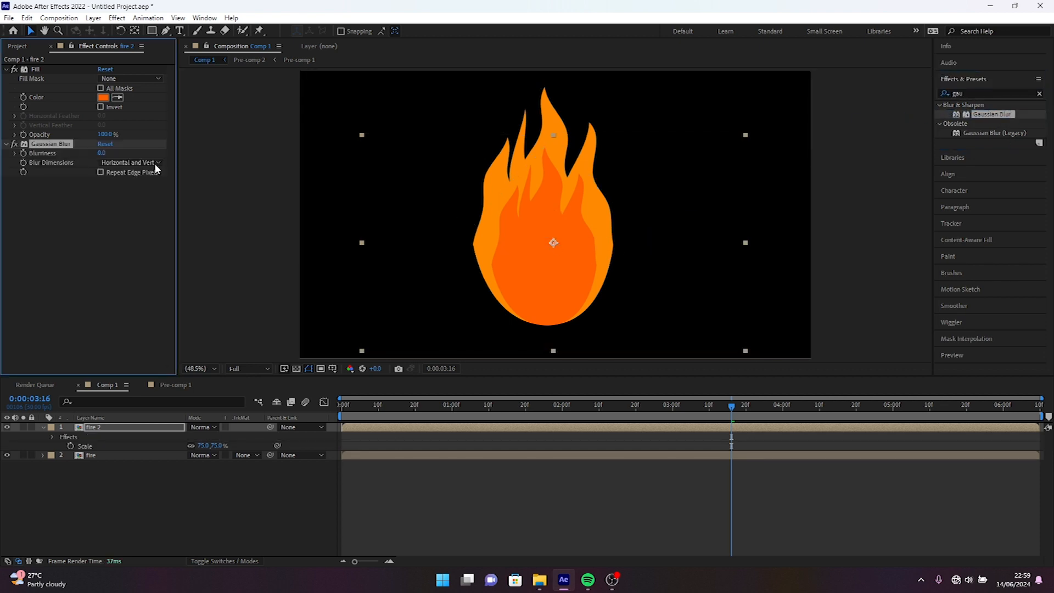
pyautogui.click(102, 154)
pyautogui.write('66')
pyautogui.press('Return')
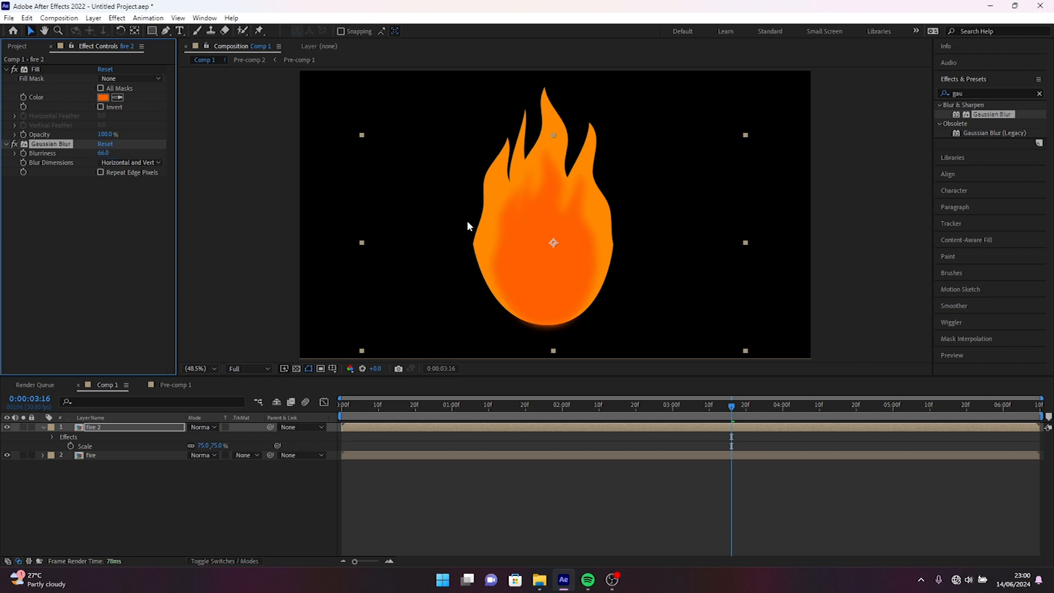
# Duplicate the fire 2 layer and scale the copy to 52%.
pyautogui.click(114, 427)
pyautogui.hotkey('ctrl', 'd')
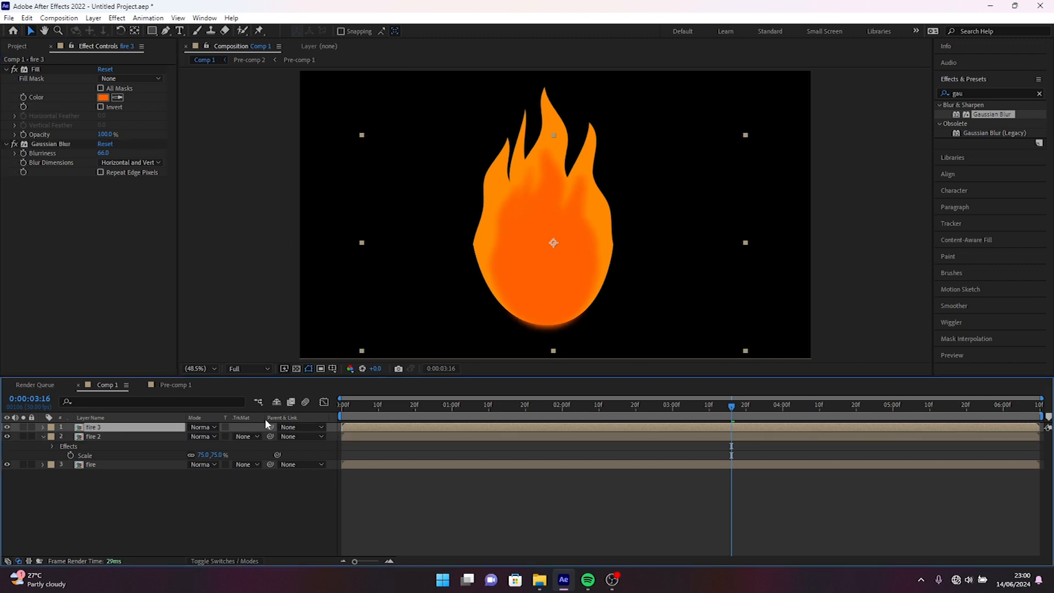
pyautogui.press('s')
pyautogui.moveTo(204, 437); pyautogui.dragTo(192, 437)
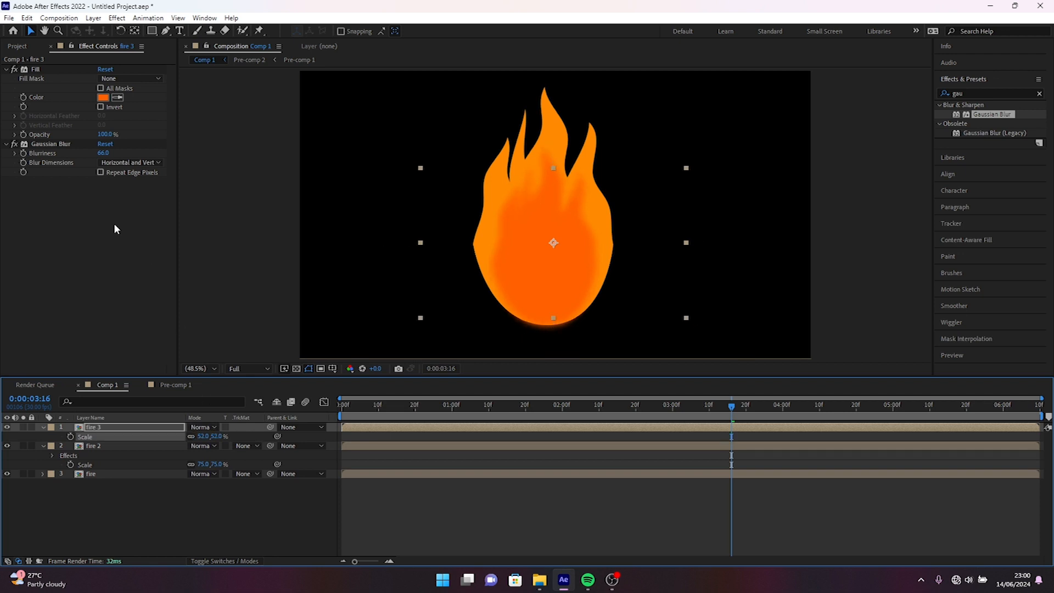
# Set the Fill color of the fire 3 layer to yellow FFCC00 and move the layer down to the flame's base.
pyautogui.click(103, 99)
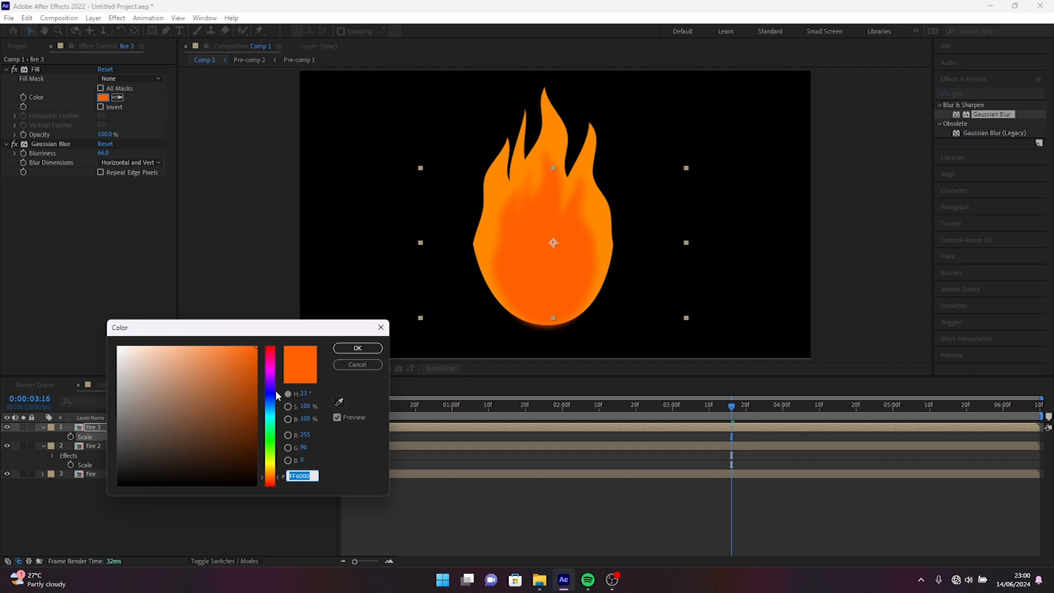
pyautogui.moveTo(271, 482); pyautogui.dragTo(271, 472)
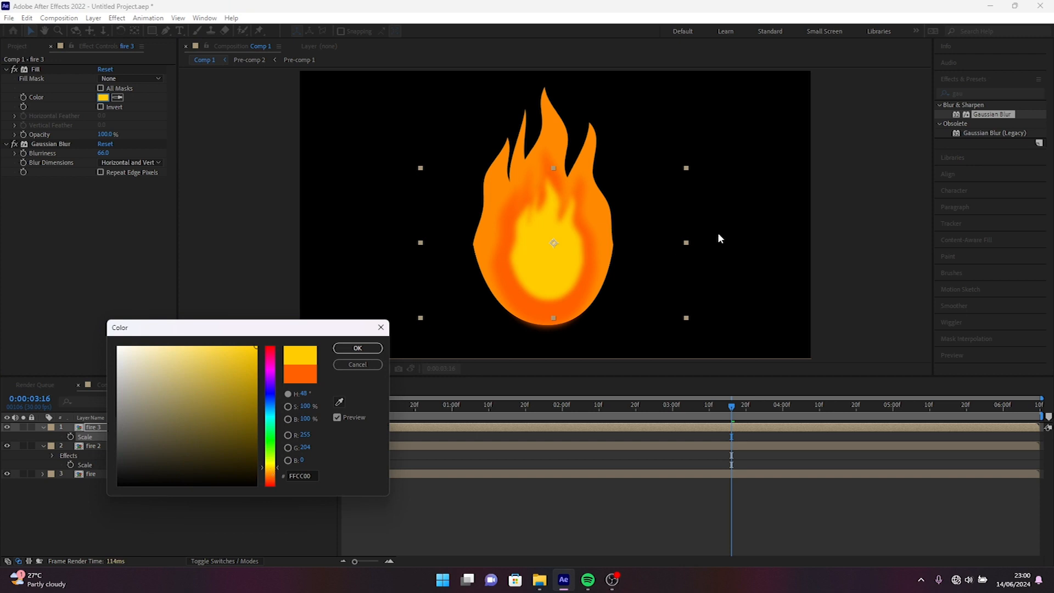
pyautogui.click(357, 349)
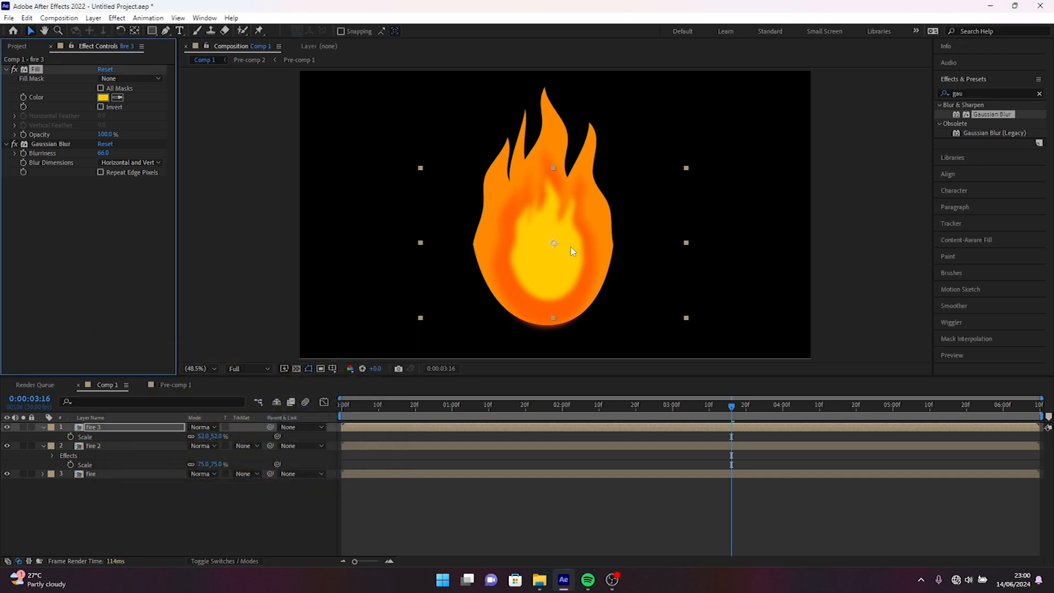
pyautogui.moveTo(560, 254); pyautogui.dragTo(558, 274)
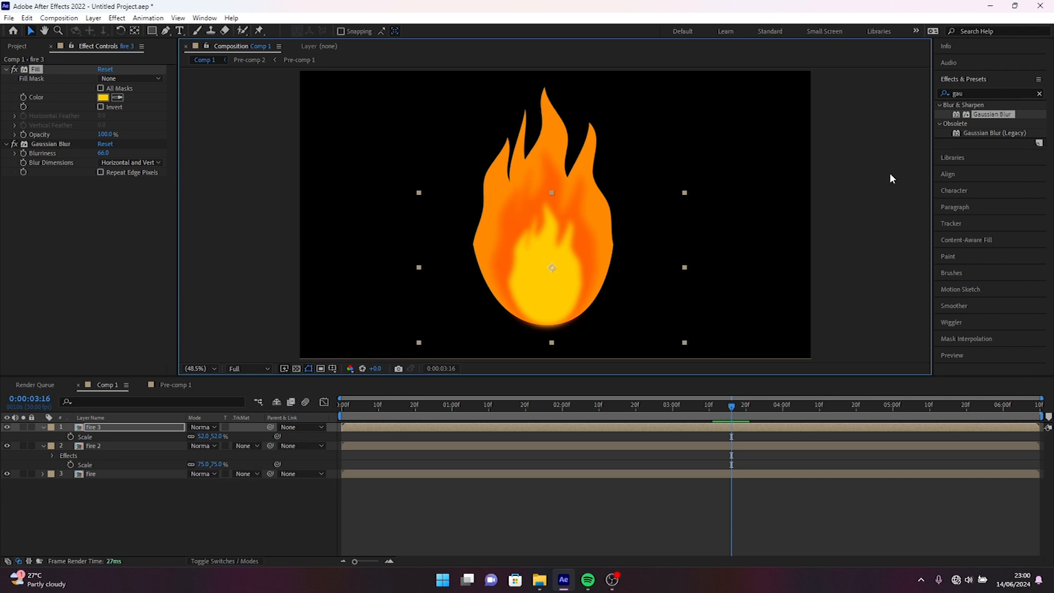
# Apply the Glow effect to the bottom fire layer and set its Glow Radius to 942.
pyautogui.click(1040, 94)
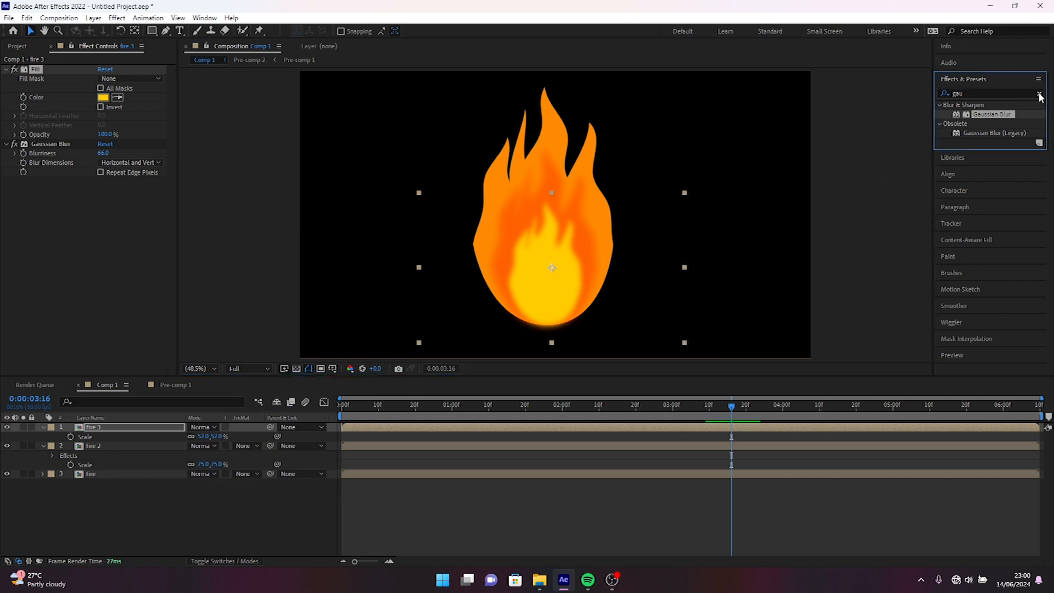
pyautogui.click(995, 93)
pyautogui.write('glo')
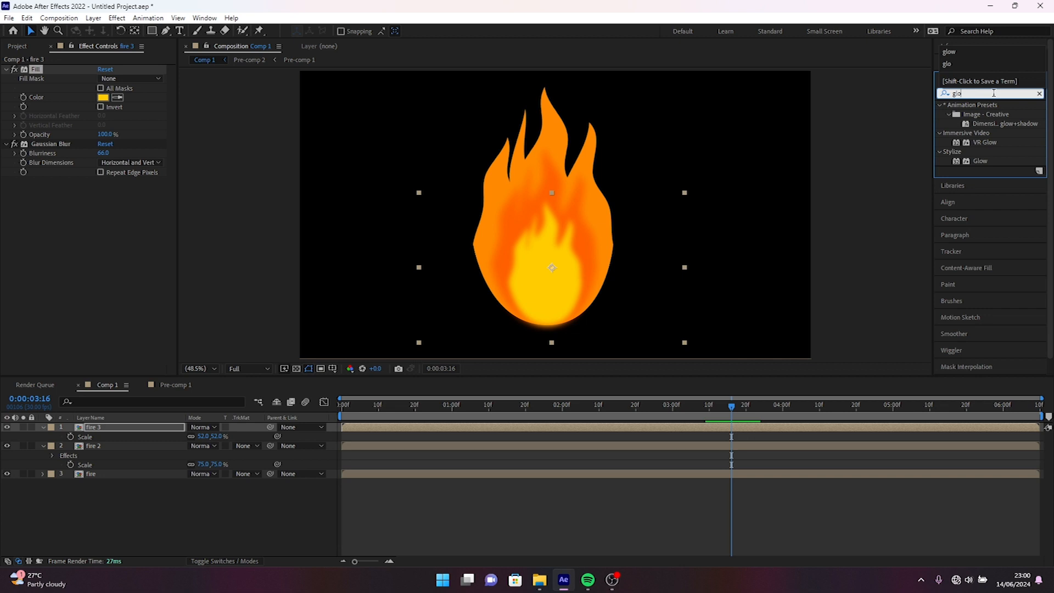
pyautogui.write('w')
pyautogui.moveTo(981, 162); pyautogui.dragTo(113, 474)
pyautogui.moveTo(107, 173); pyautogui.dragTo(495, 157)
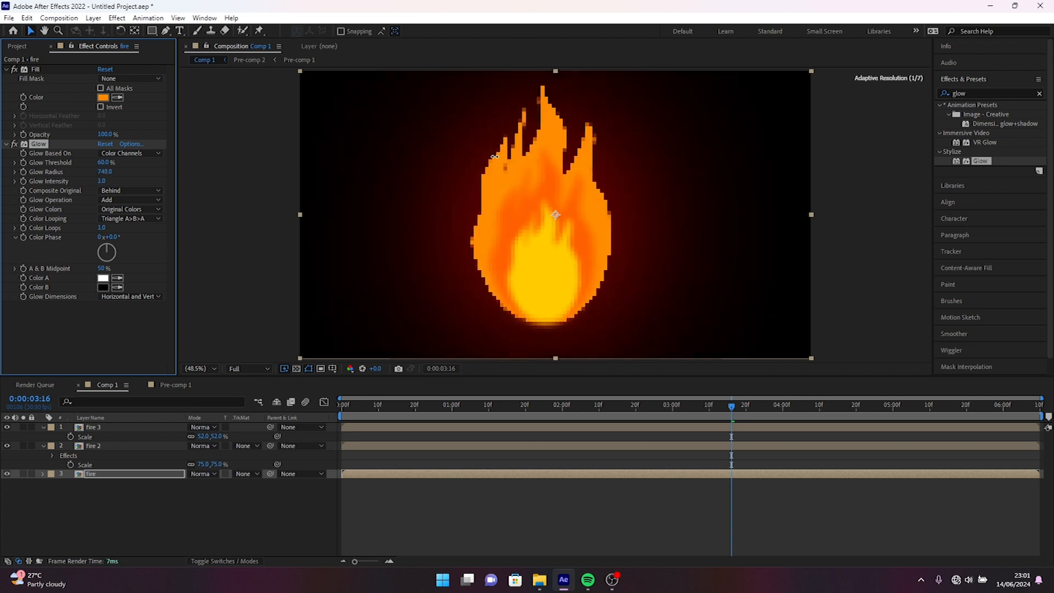
pyautogui.moveTo(609, 165); pyautogui.dragTo(608, 163)
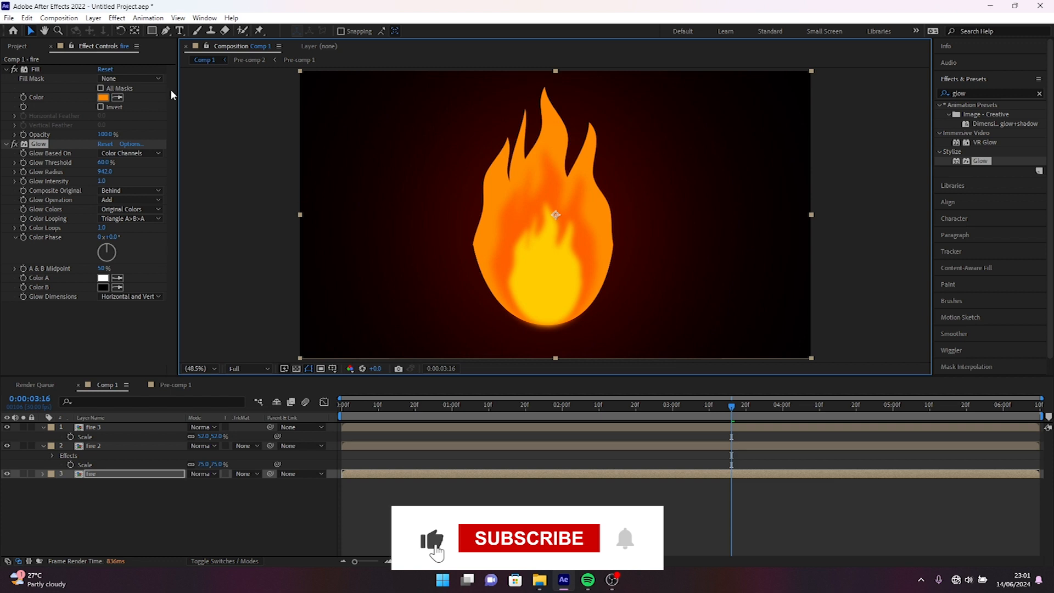
# Set the Fill color of the bottom fire layer to a lighter orange, FF9600, and play back the animation.
pyautogui.click(103, 97)
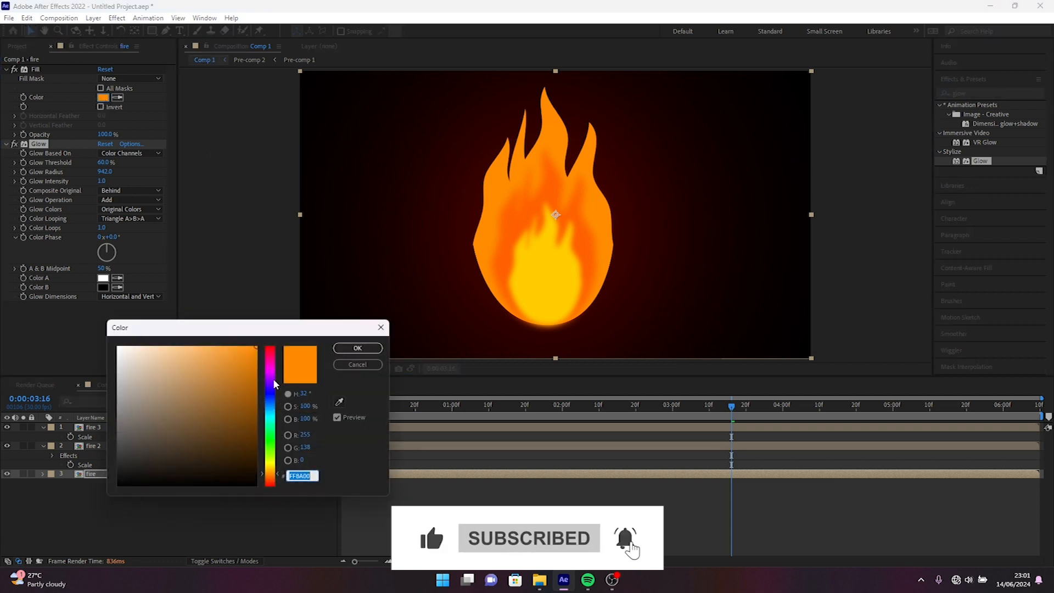
pyautogui.write('FF96000')
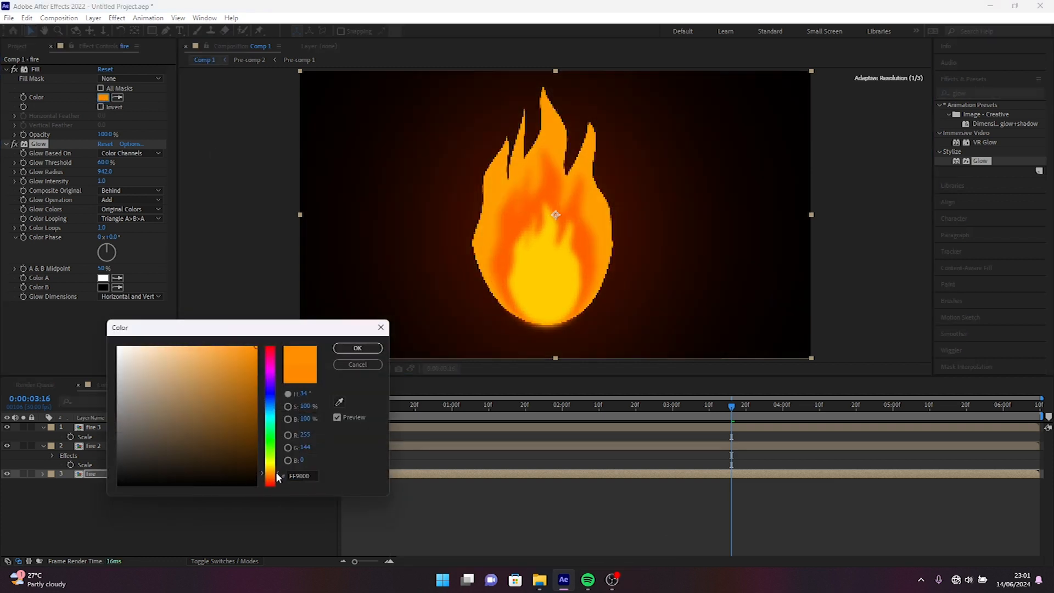
pyautogui.click(357, 348)
pyautogui.click(103, 97)
pyautogui.moveTo(270, 471); pyautogui.dragTo(270, 473)
pyautogui.click(350, 348)
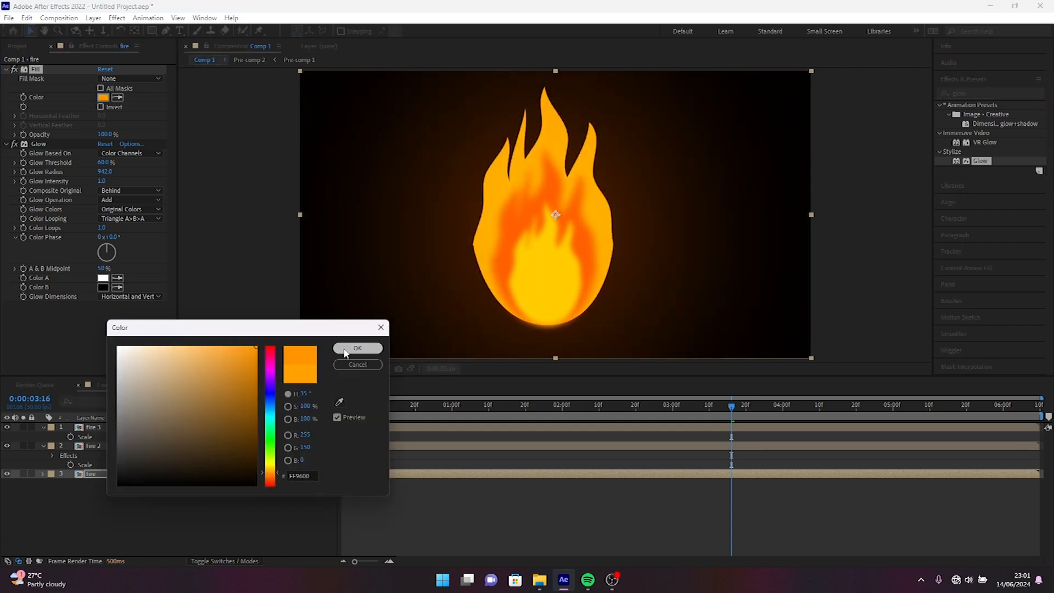
pyautogui.press('space')
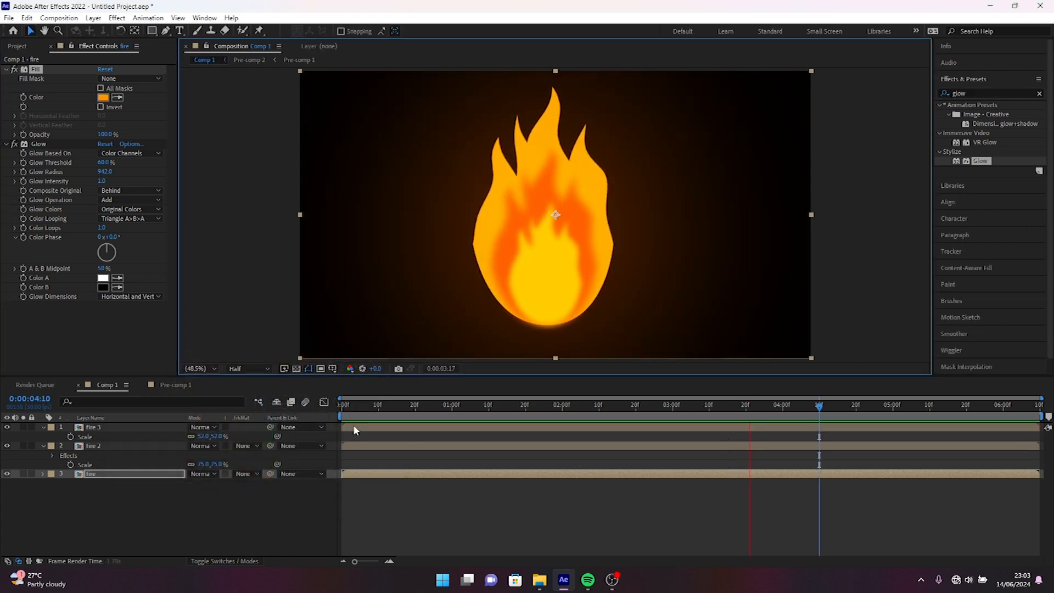